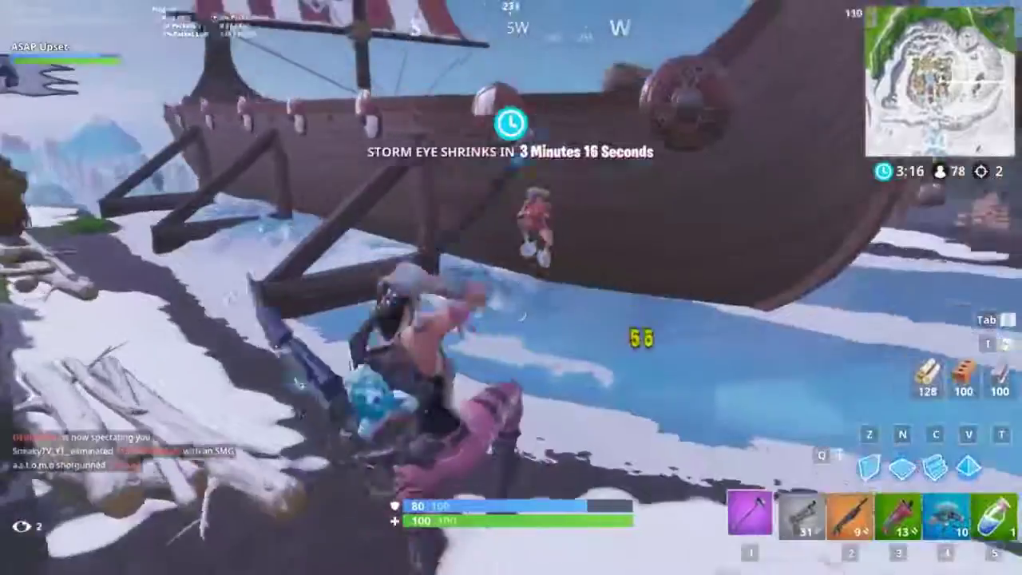
- Shoot the opponent with the pistol, then swap to the orange shotgun to finish them
key("1")
left_click(511, 288)
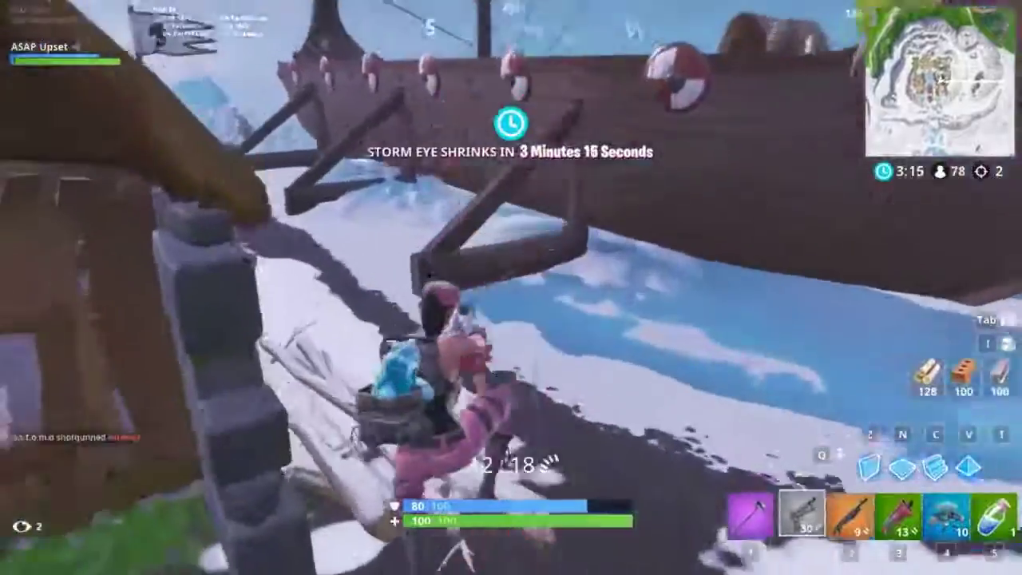
left_click(511, 287)
left_click(511, 287)
left_click(511, 287)
left_click(511, 287)
key("2")
left_click(511, 287)
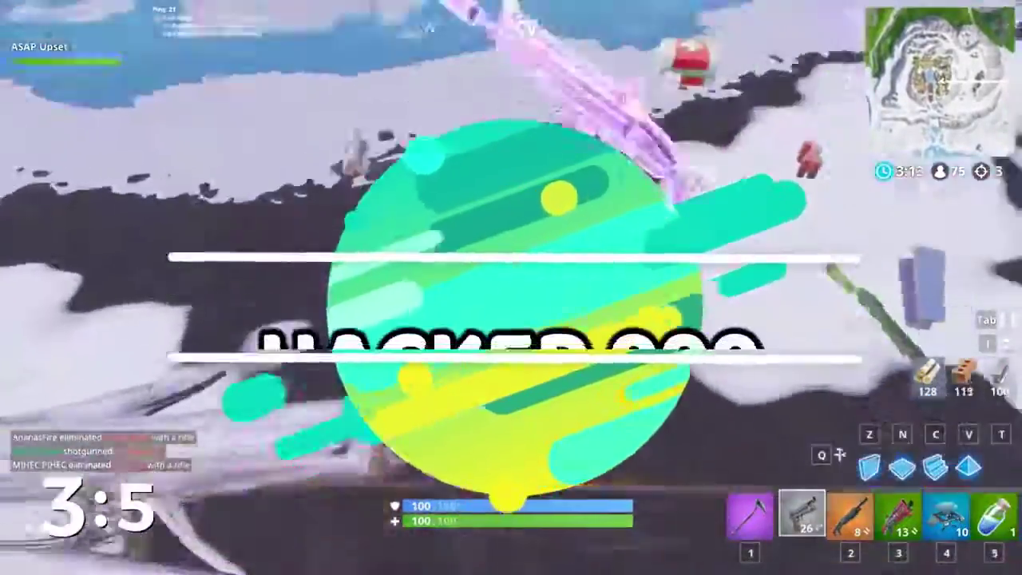
- Build a wooden structure and bring out the pickaxe
key("e")
key("c")
left_click(511, 287)
key("1")
left_click(511, 288)
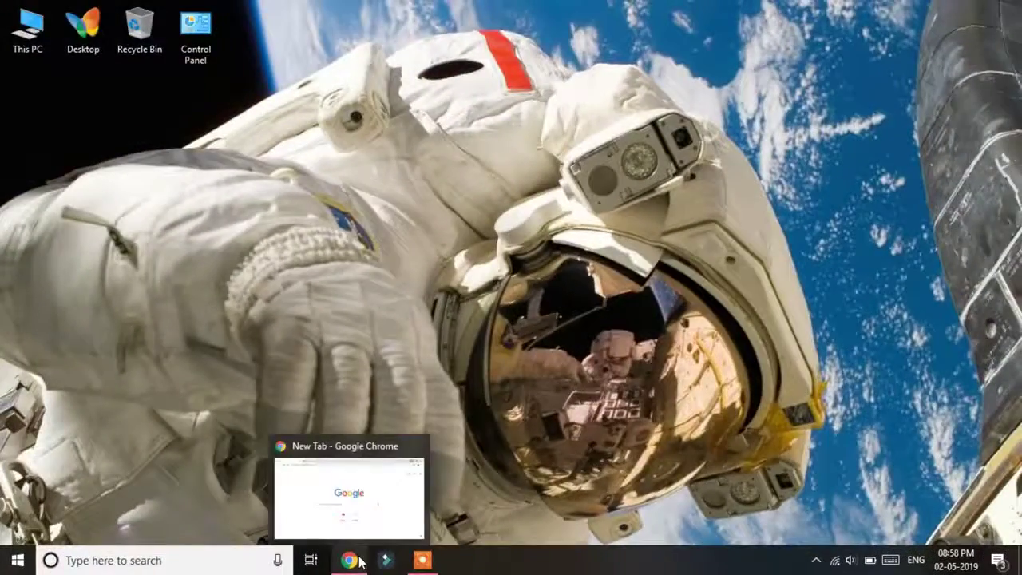
- Search Google for 'ccleaner' in Chrome and open the official CCleaner.com result
left_click(371, 548)
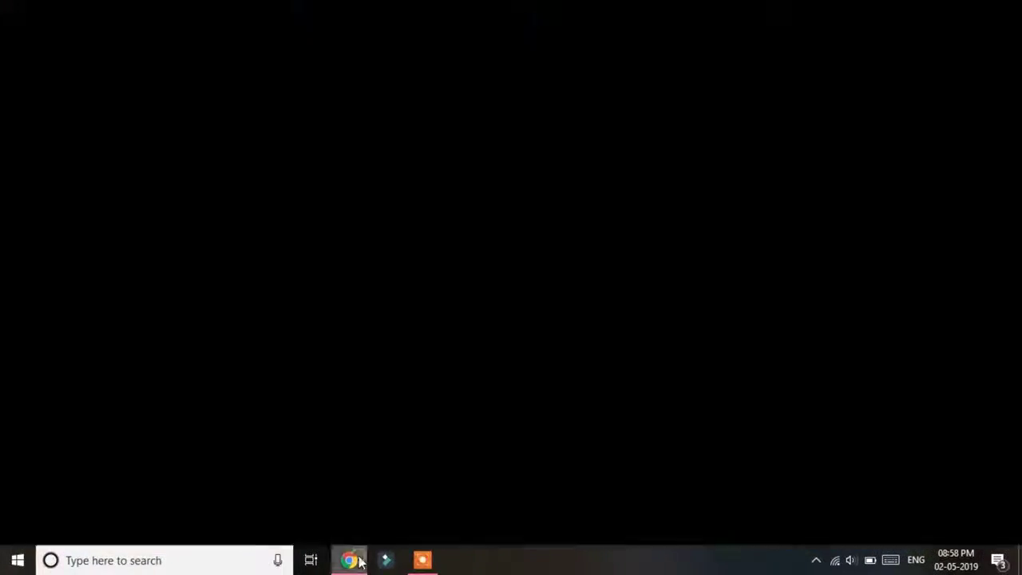
left_click(500, 315)
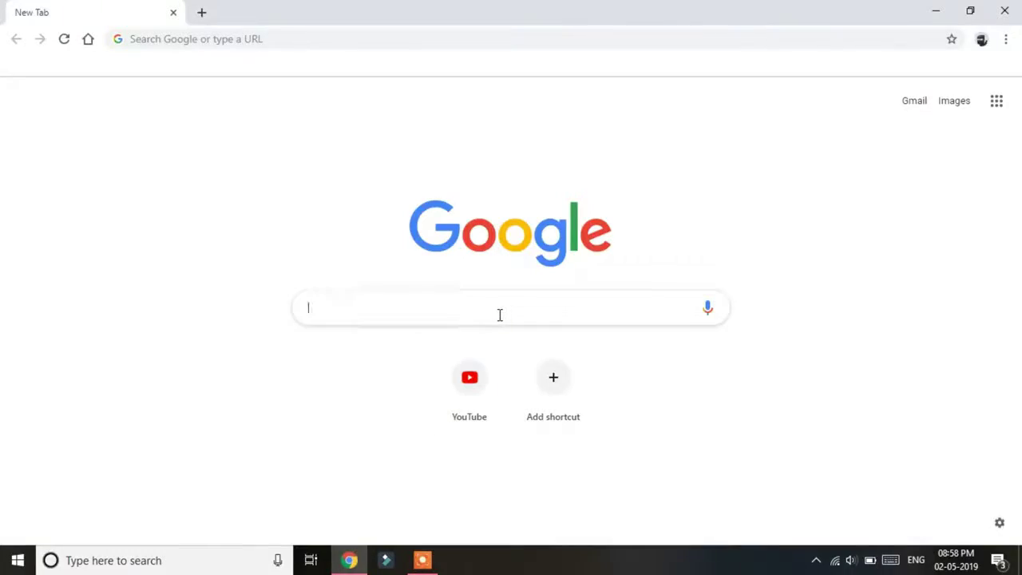
type("ccleaner")
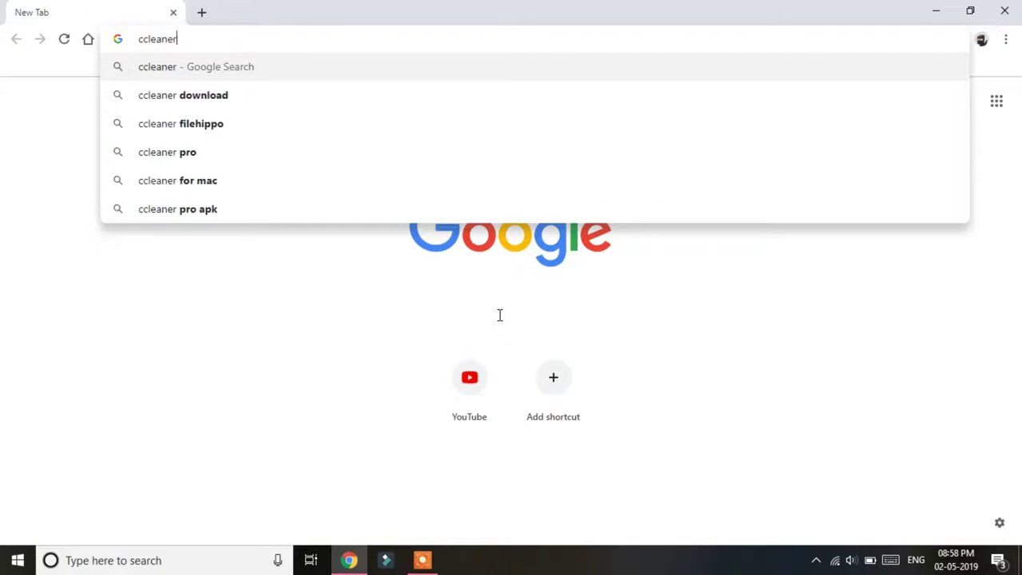
key("Return")
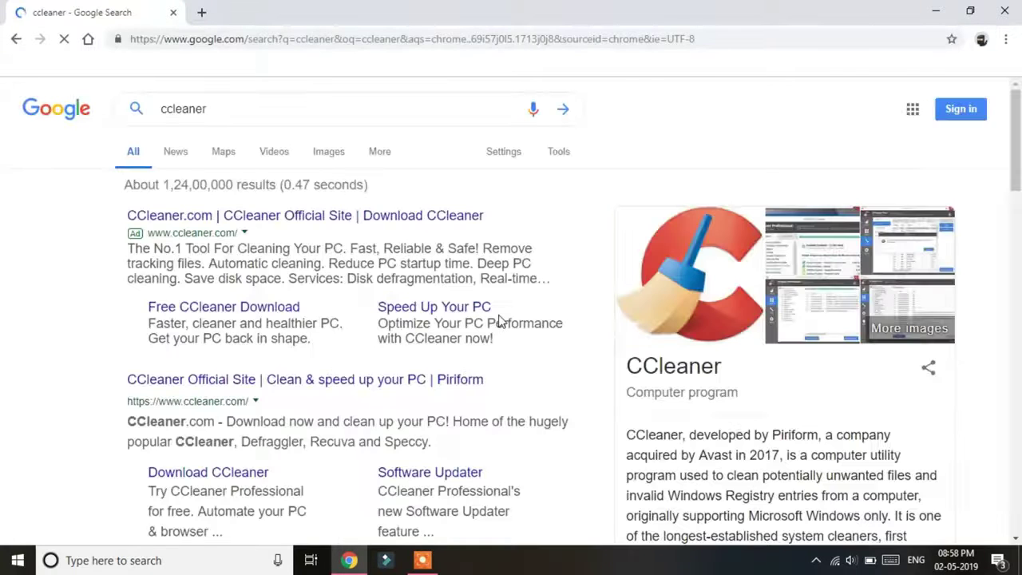
left_click(399, 215)
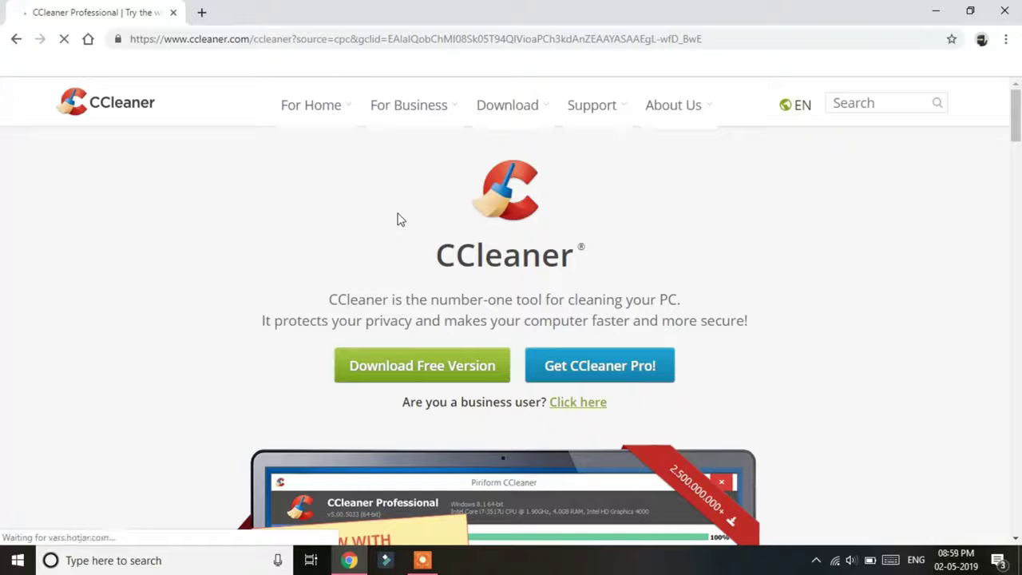
- Download the free CCleaner installer ccsetup556.exe from ccleaner.com and dismiss the install overlay
left_click(449, 371)
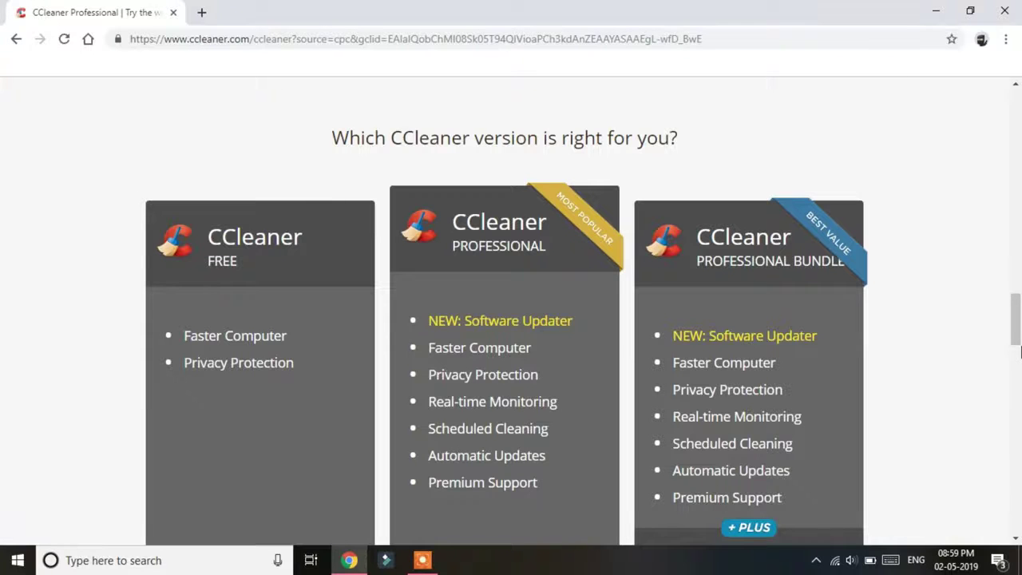
scroll(610, 523, "down", 5)
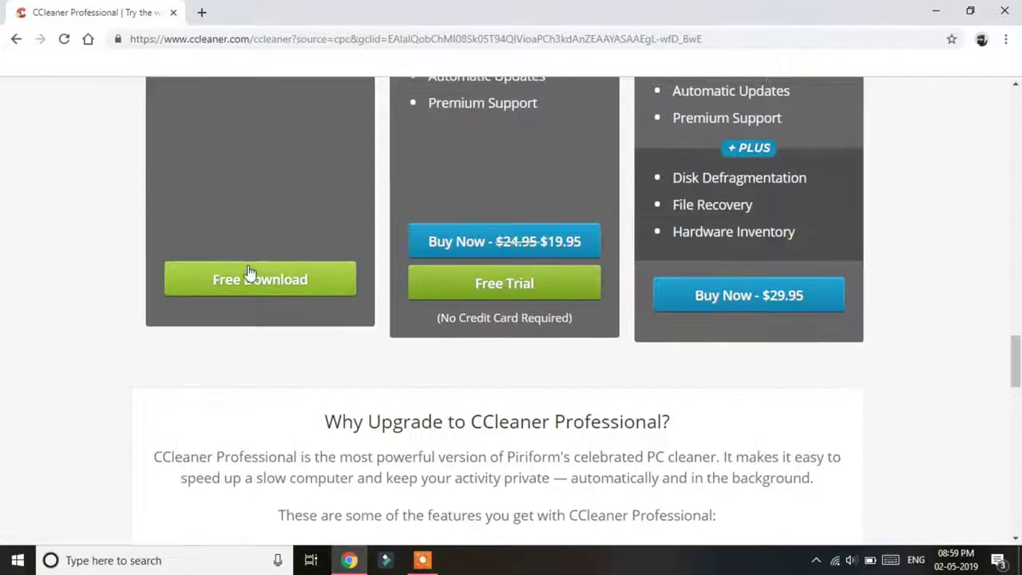
left_click(247, 268)
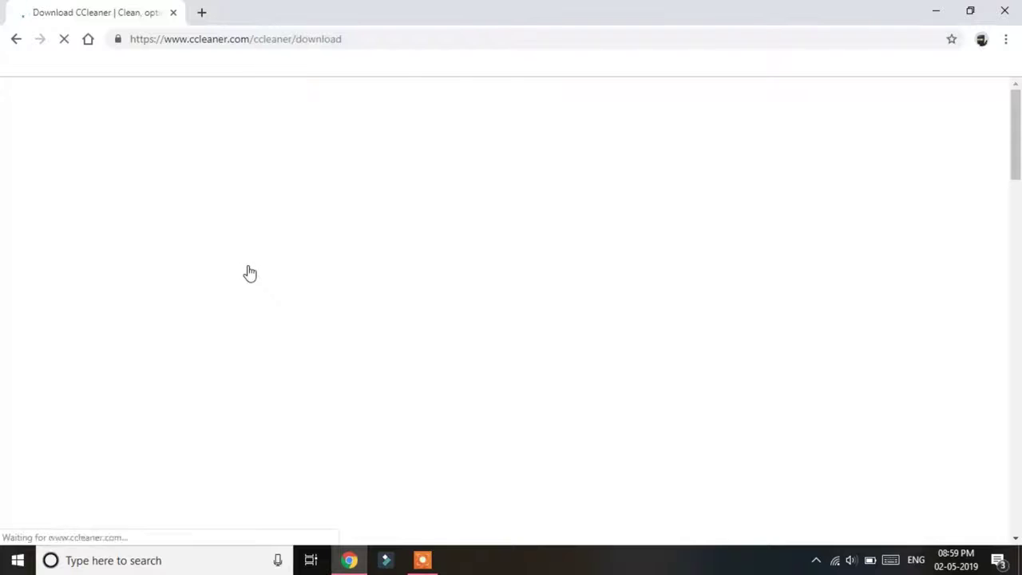
scroll(249, 272, "down", 10)
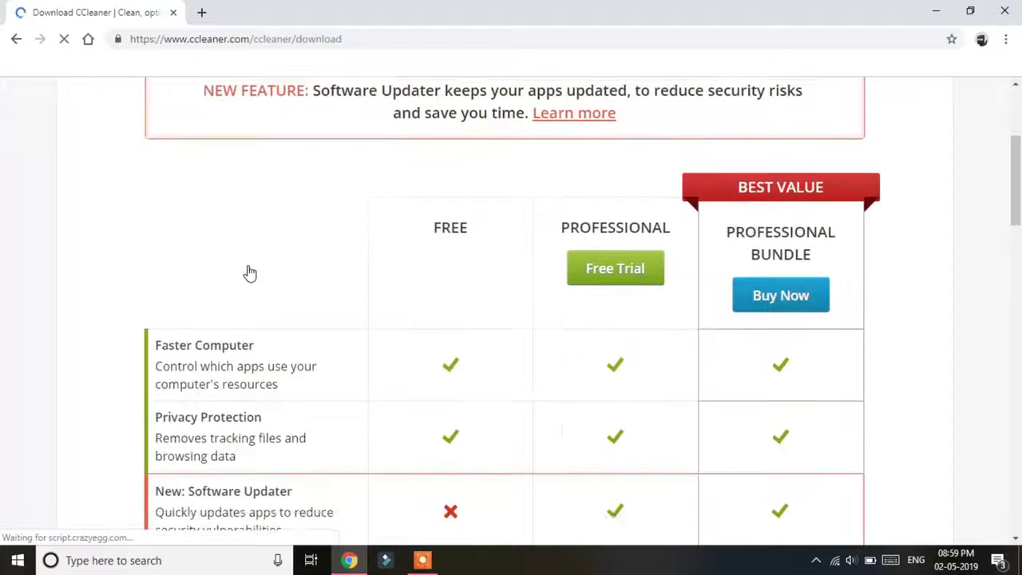
scroll(249, 275, "down", 5)
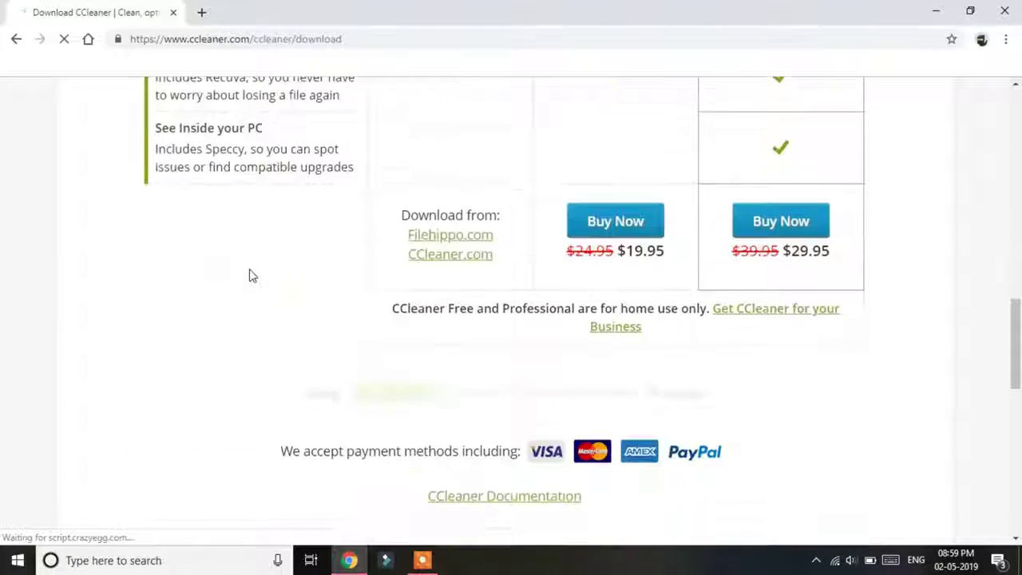
scroll(249, 275, "up", 1)
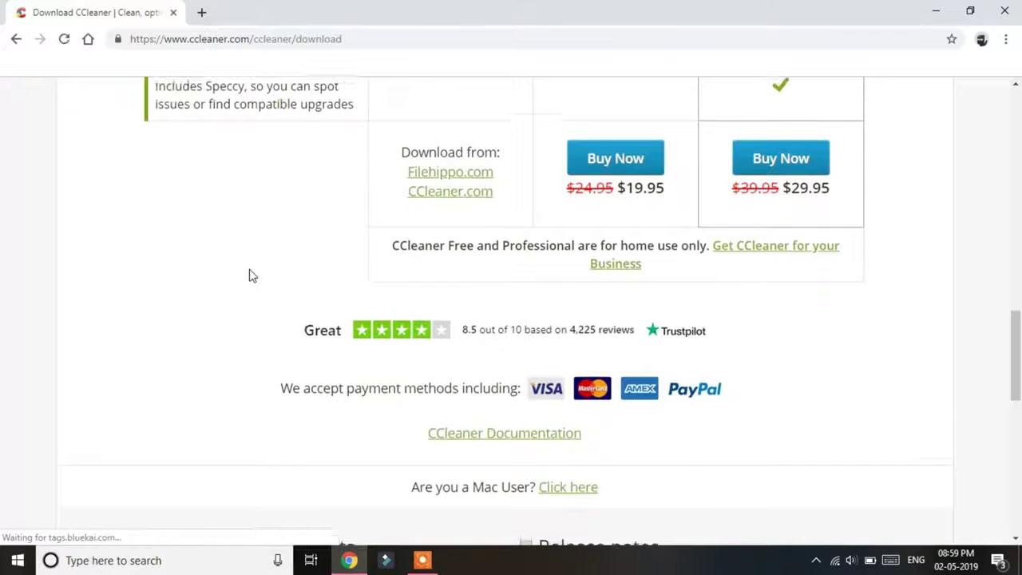
left_click(449, 284)
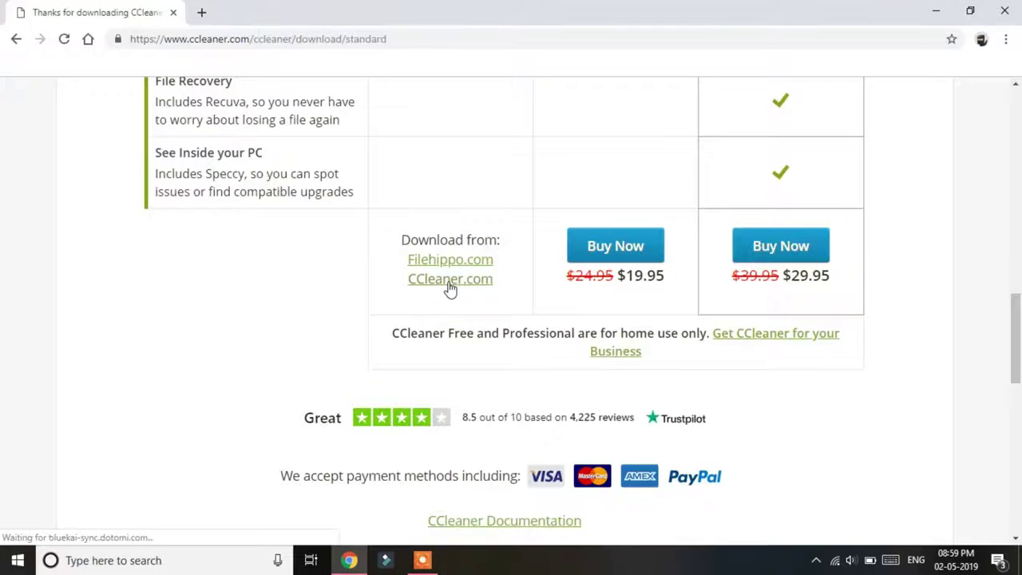
scroll(450, 287, "down", 2)
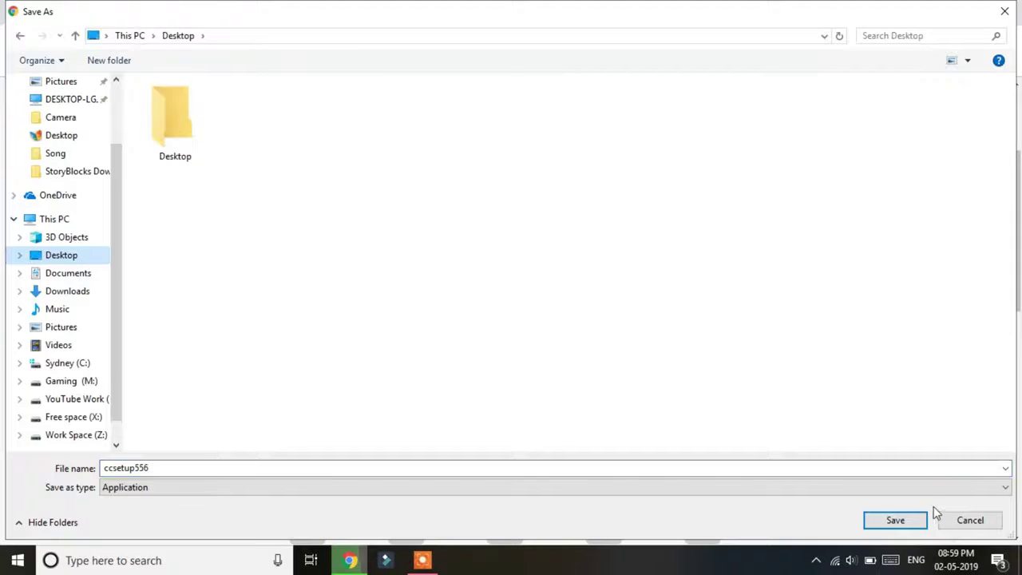
left_click(923, 517)
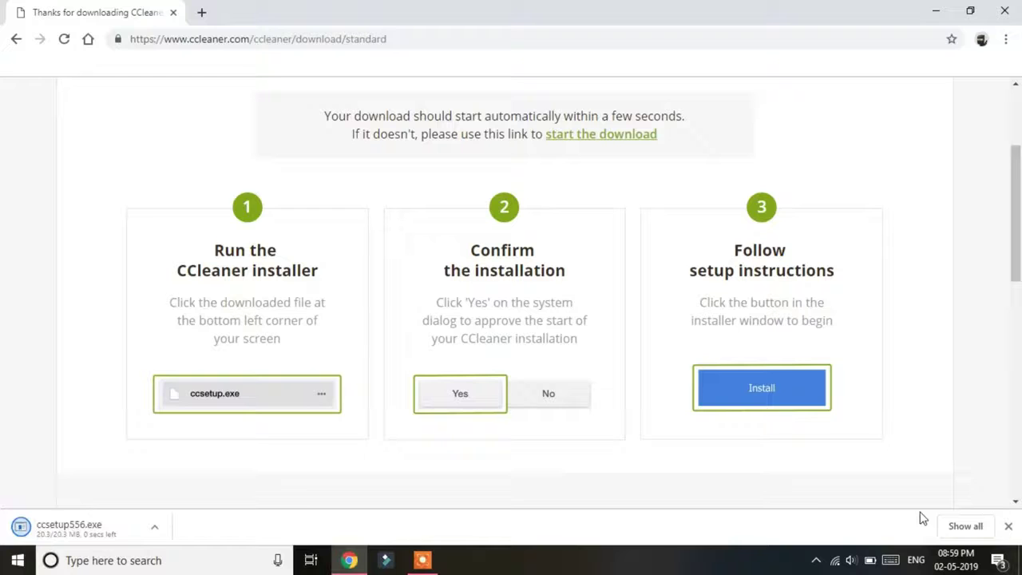
- Run ccsetup556 as administrator and install CCleaner v5.56 without Avast Free Antivirus
left_click(1020, 563)
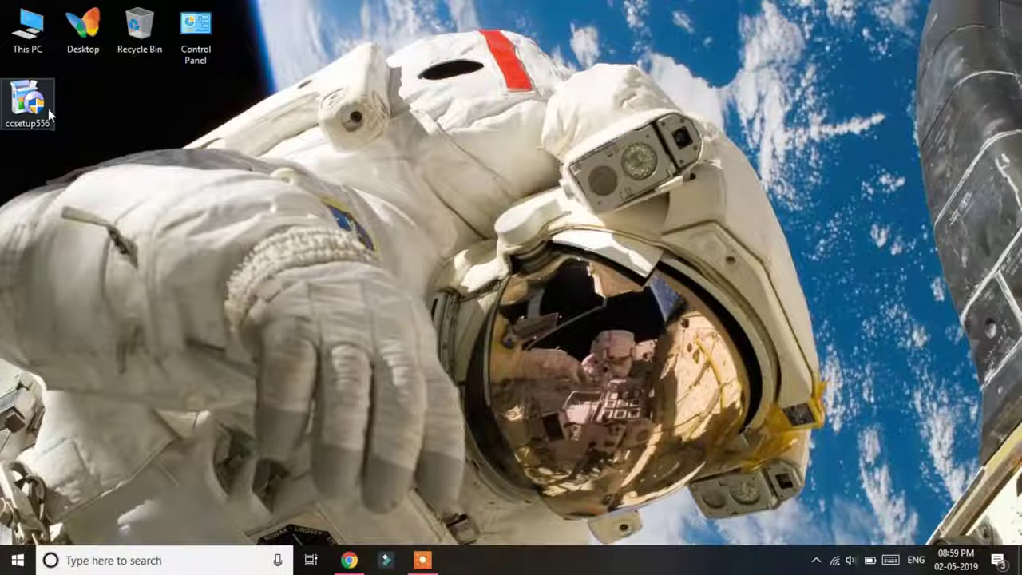
right_click(50, 113)
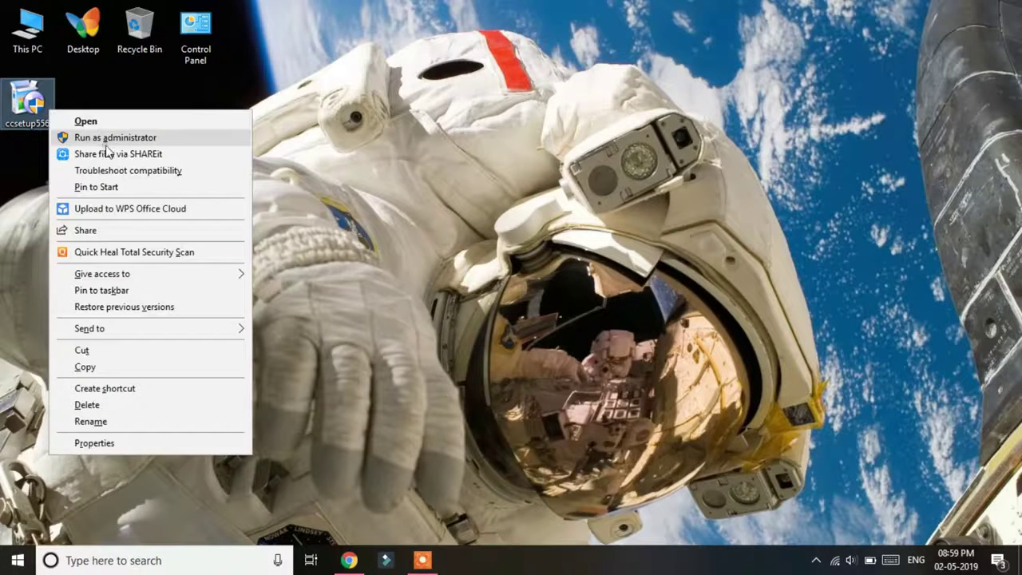
left_click(105, 144)
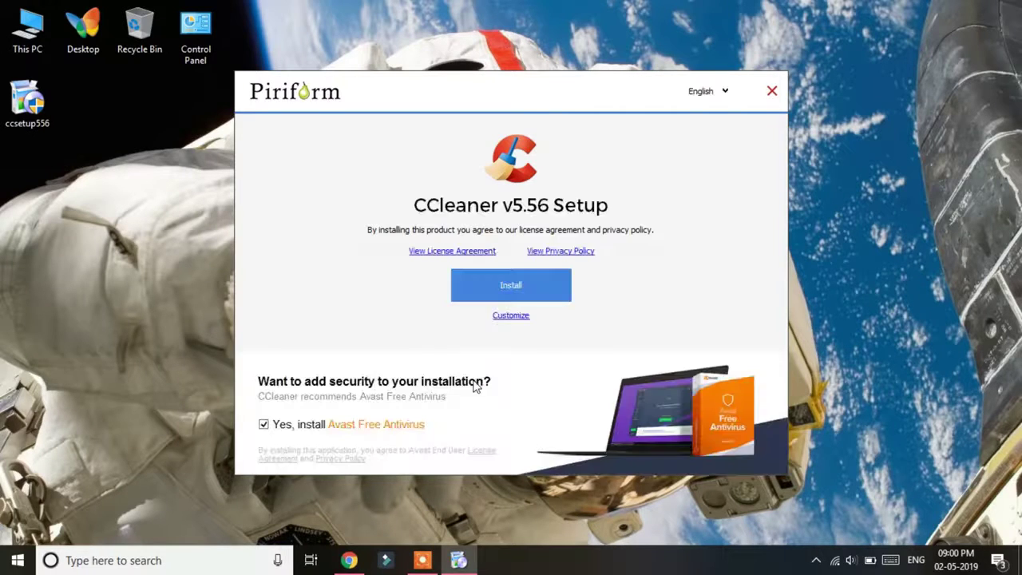
left_click(264, 424)
left_click(502, 297)
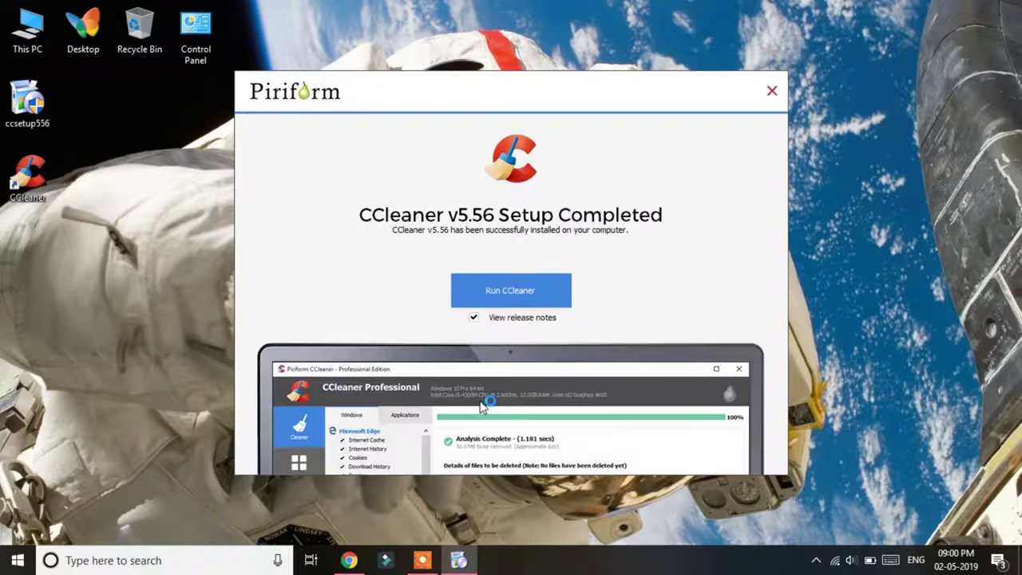
left_click(506, 292)
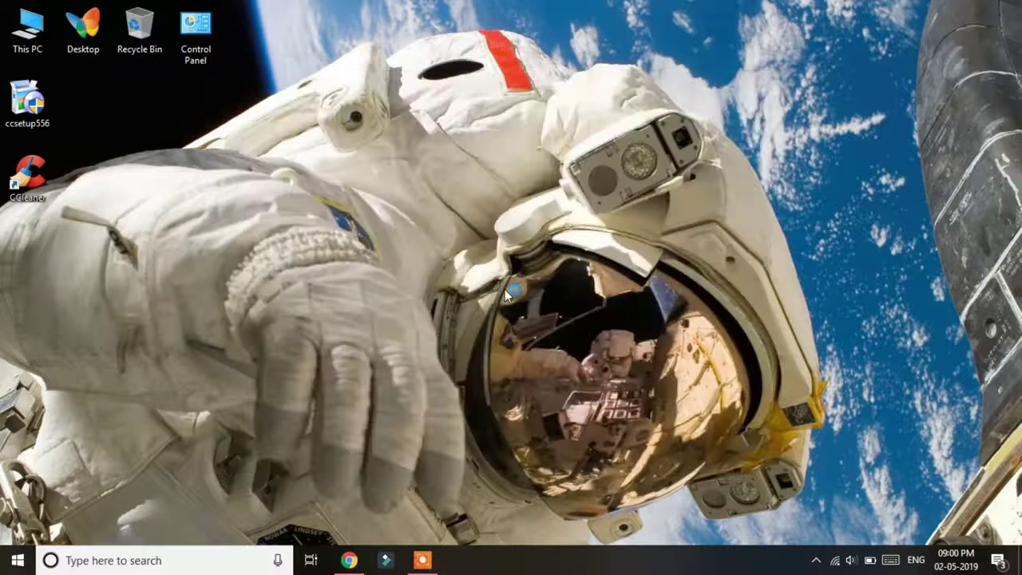
- Run CCleaner as administrator and clean 3,612 MB of junk, force-closing Microsoft Edge
right_click(16, 161)
left_click(105, 234)
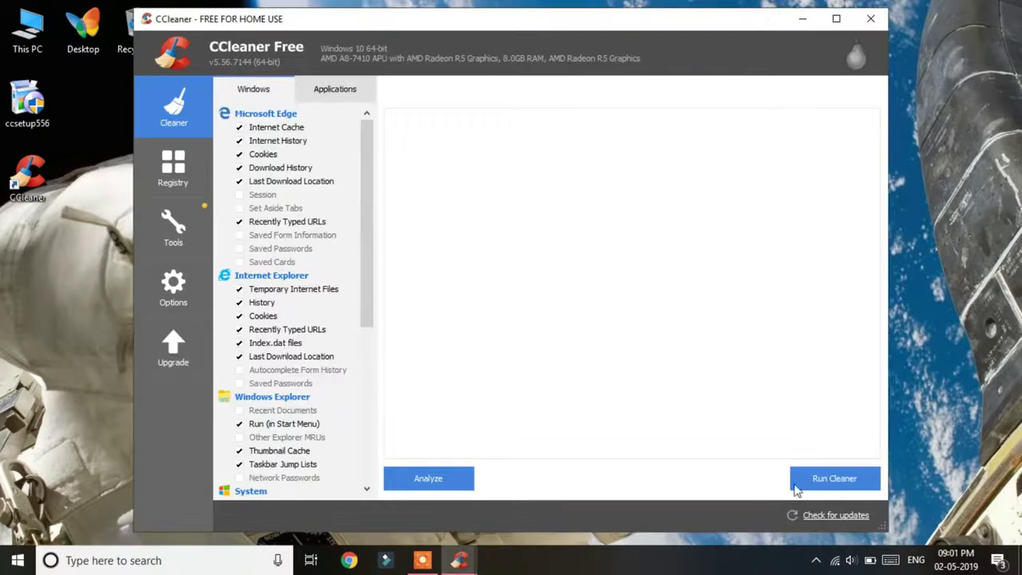
left_click(825, 490)
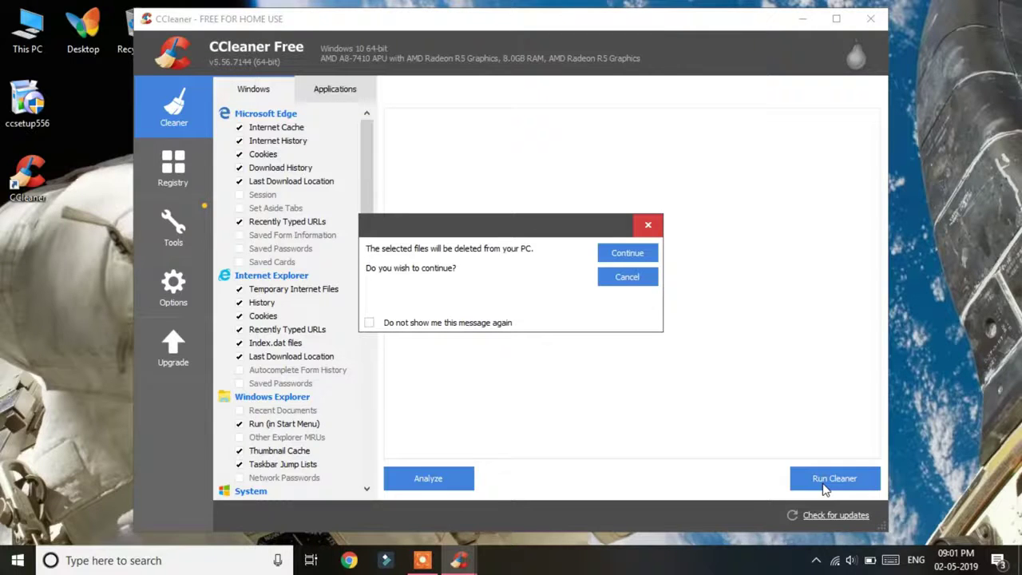
left_click(651, 260)
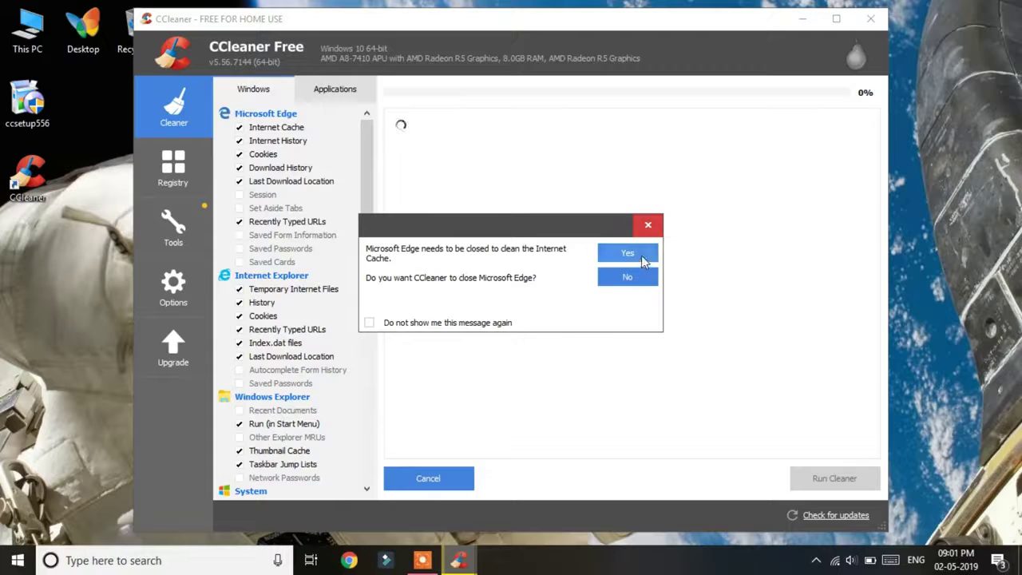
left_click(643, 260)
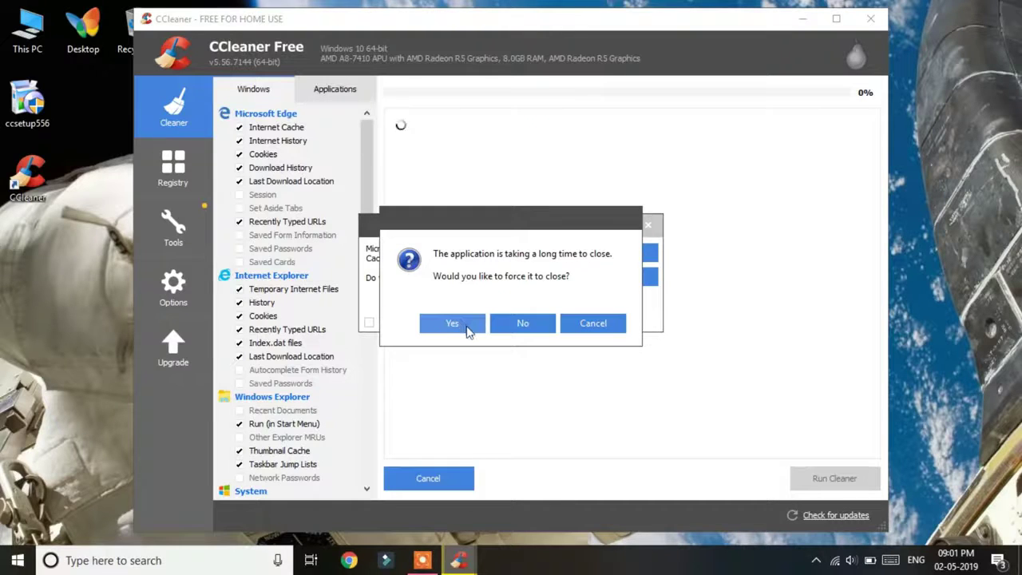
left_click(452, 323)
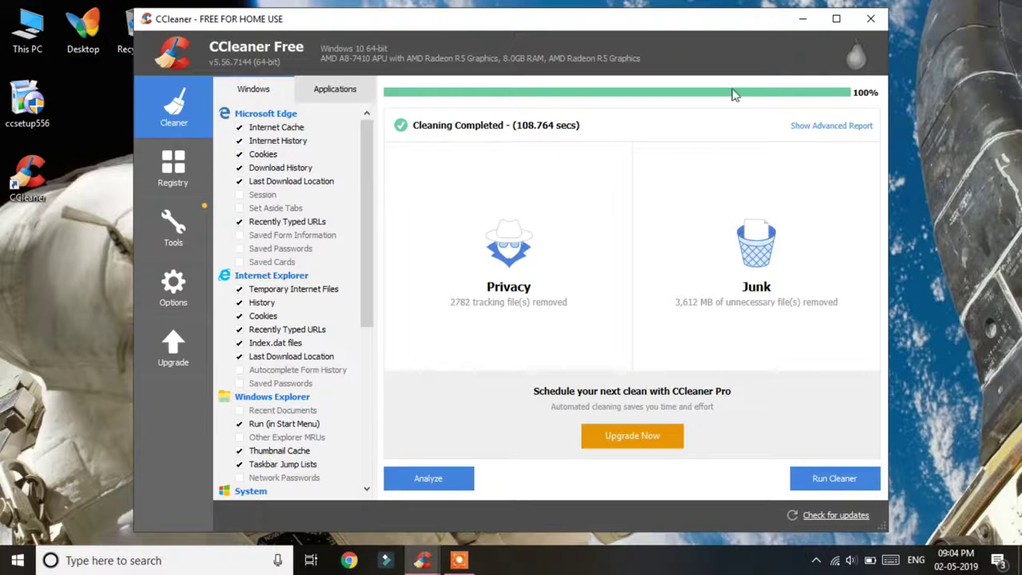
left_click(872, 22)
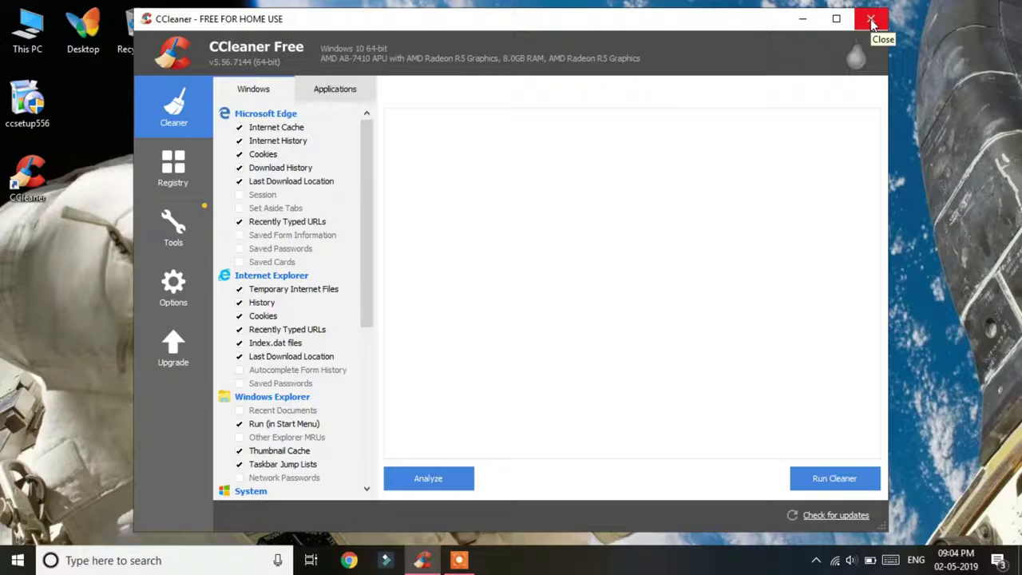
- Close CCleaner and search Google for 'razer cortex' using the suggestion
left_click(871, 21)
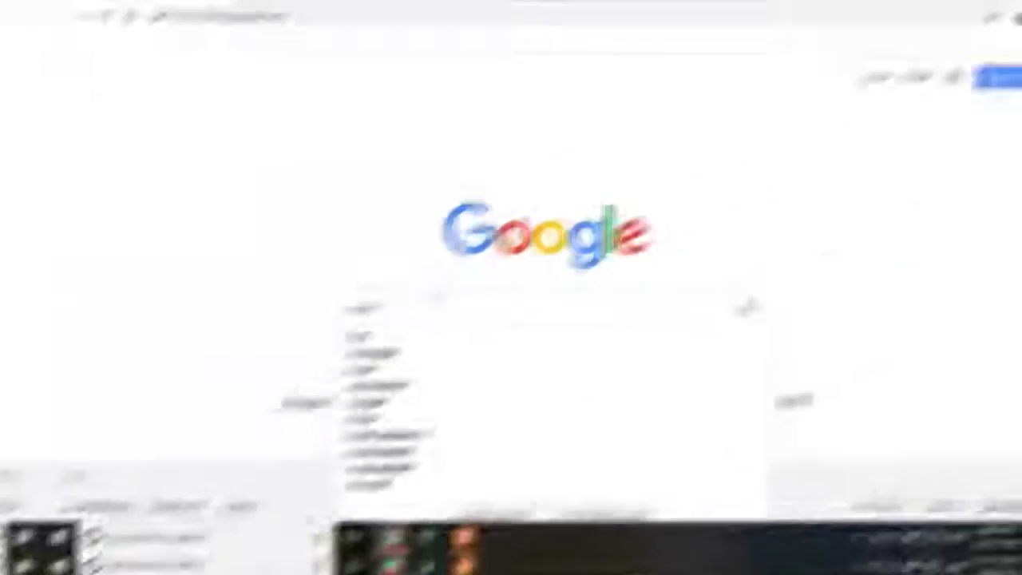
type("o")
key("Down")
key("Return")
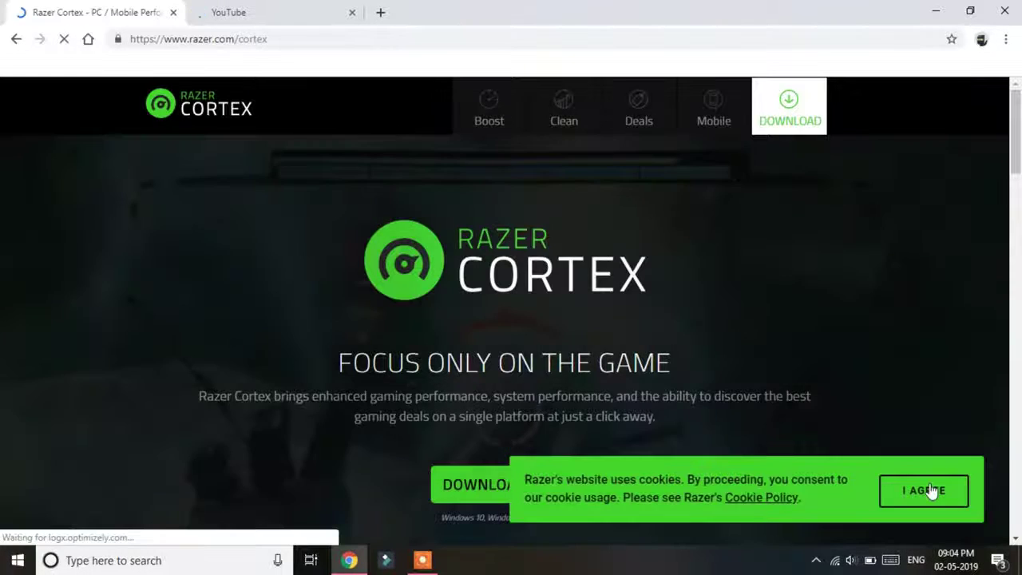
- Save RazerCortexInstaller.exe from razer.com/cortex, blocking notifications, then minimize Chrome
left_click(929, 489)
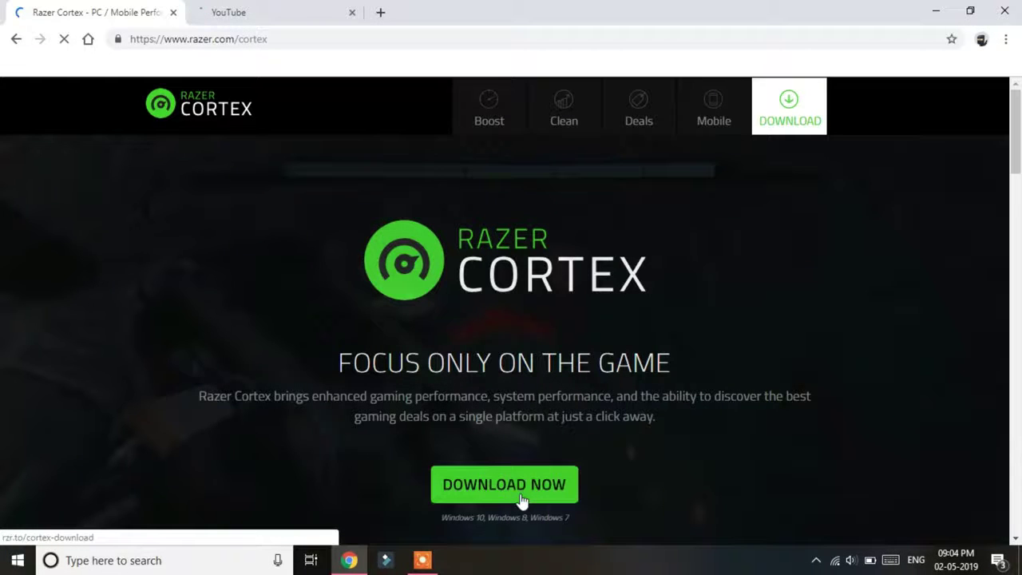
left_click(523, 502)
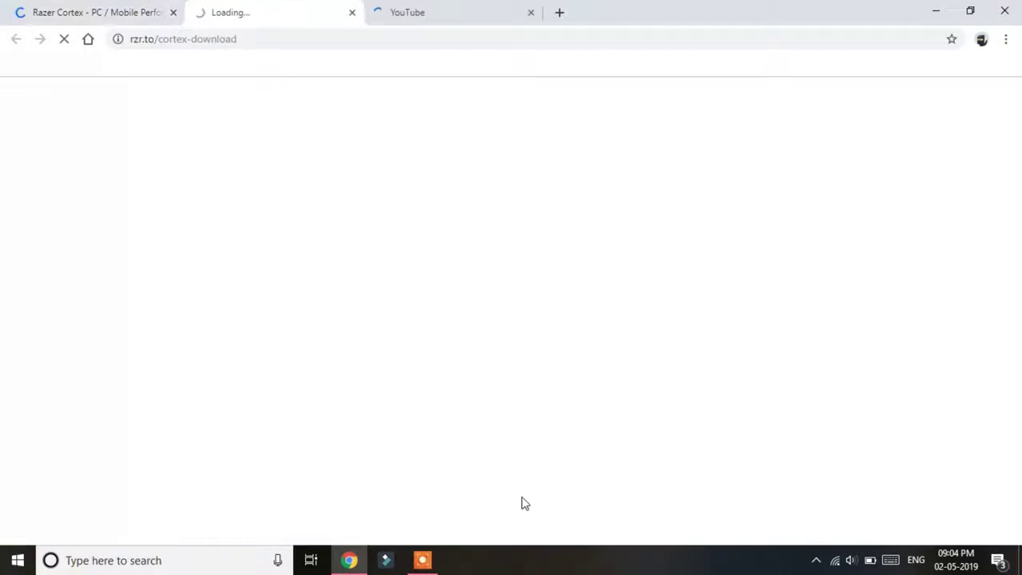
left_click(925, 521)
left_click(309, 123)
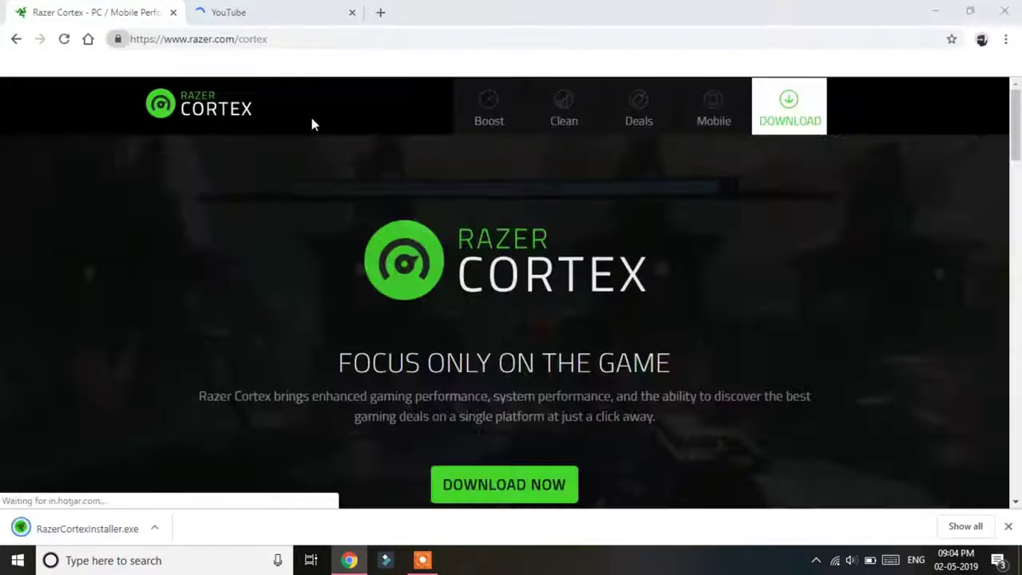
left_click(934, 10)
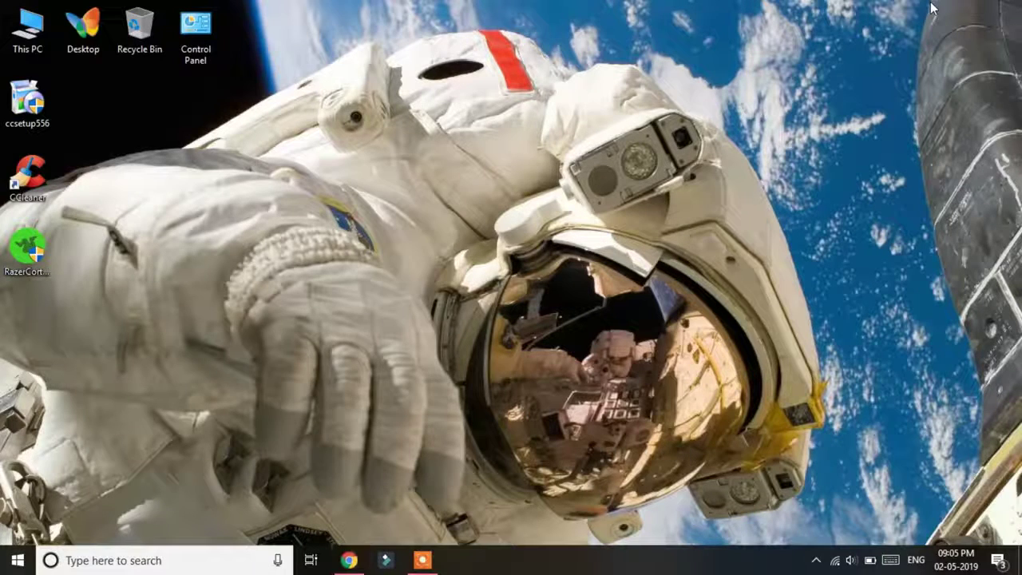
- Run the RazerCortex installer and install Razer Cortex with its box ticked
double_click(29, 249)
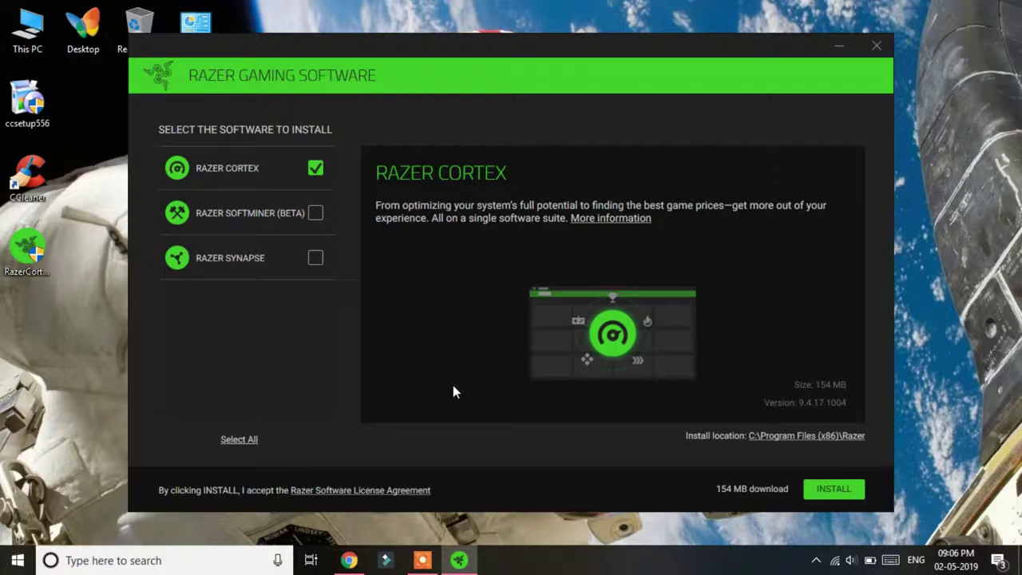
left_click(834, 489)
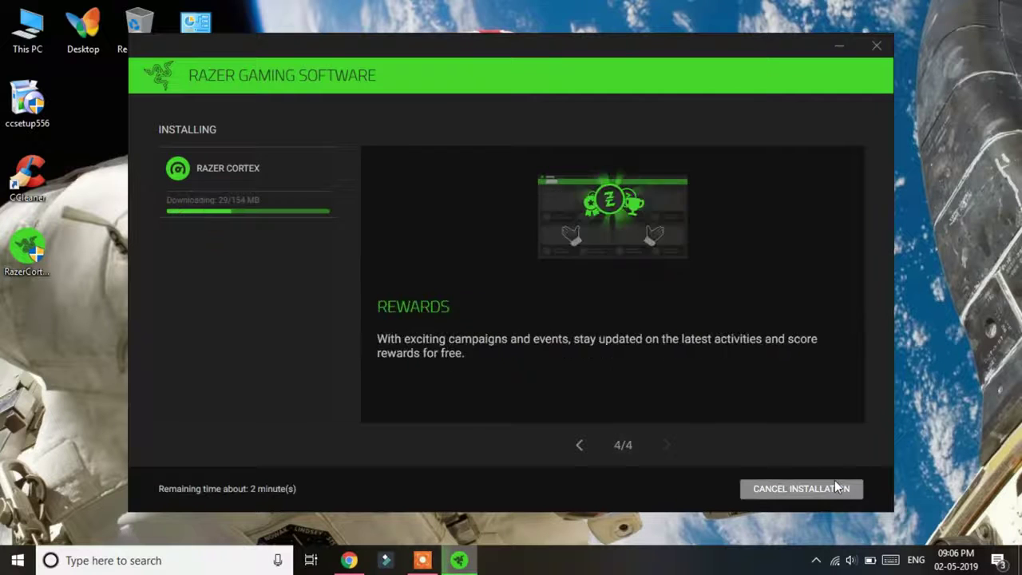
mouse_move(612, 530)
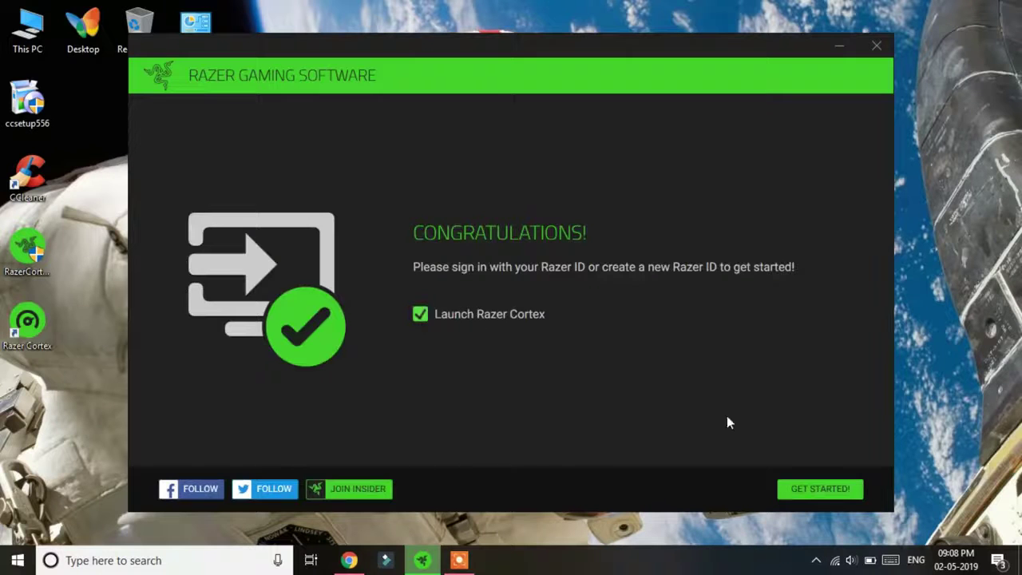
- Launch Razer Cortex from the finished installer and choose to log in with a Razer ID
left_click(804, 491)
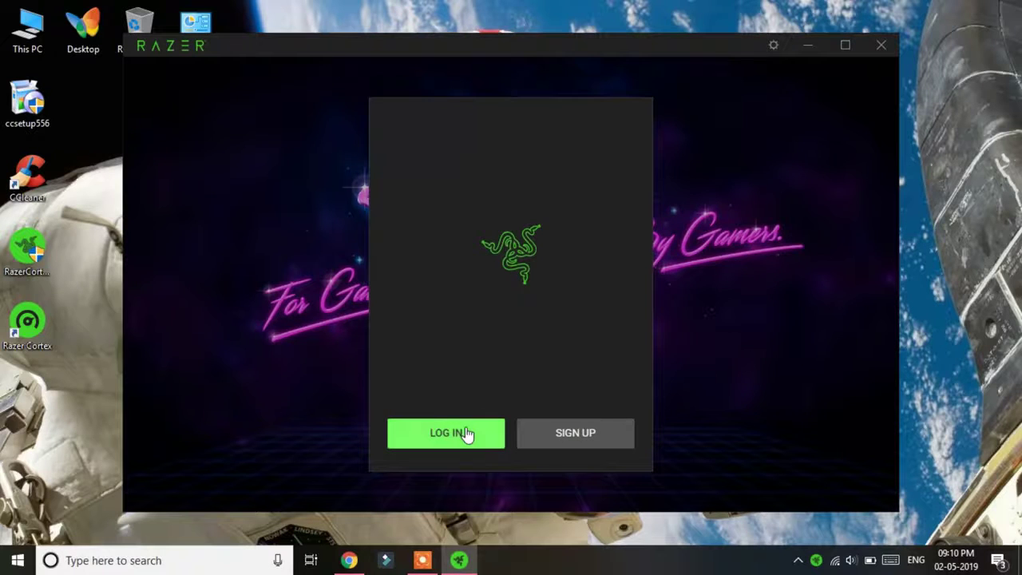
left_click(466, 433)
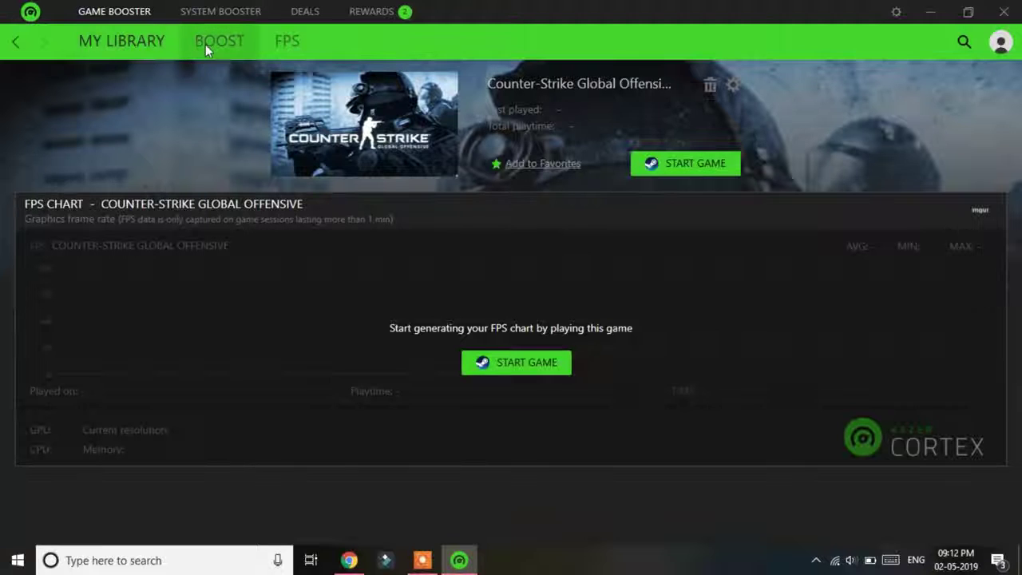
- Boost the 21 listed items from Game Booster's BOOST tab, freeing 1001 MB of RAM
left_click(205, 44)
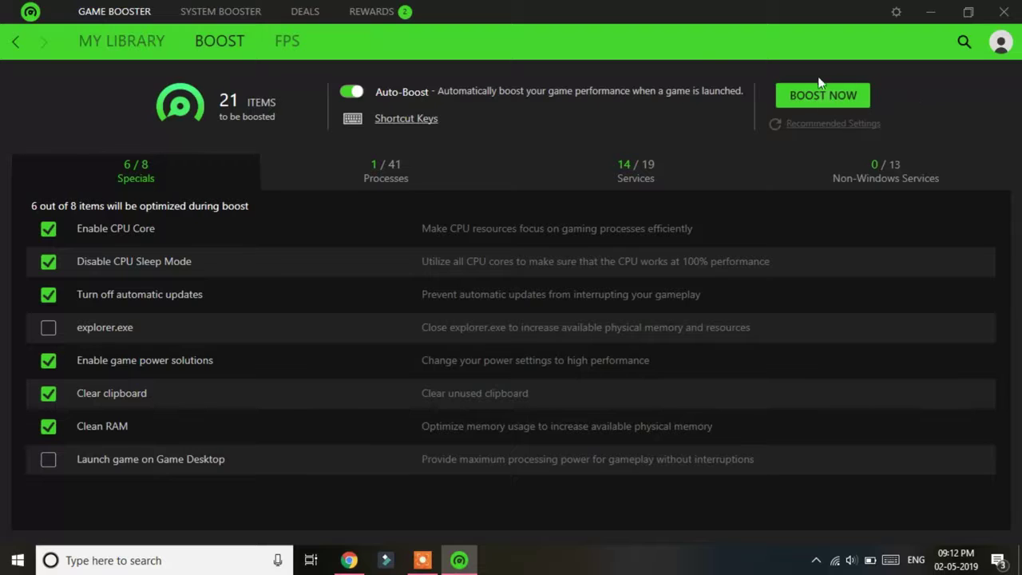
left_click(827, 95)
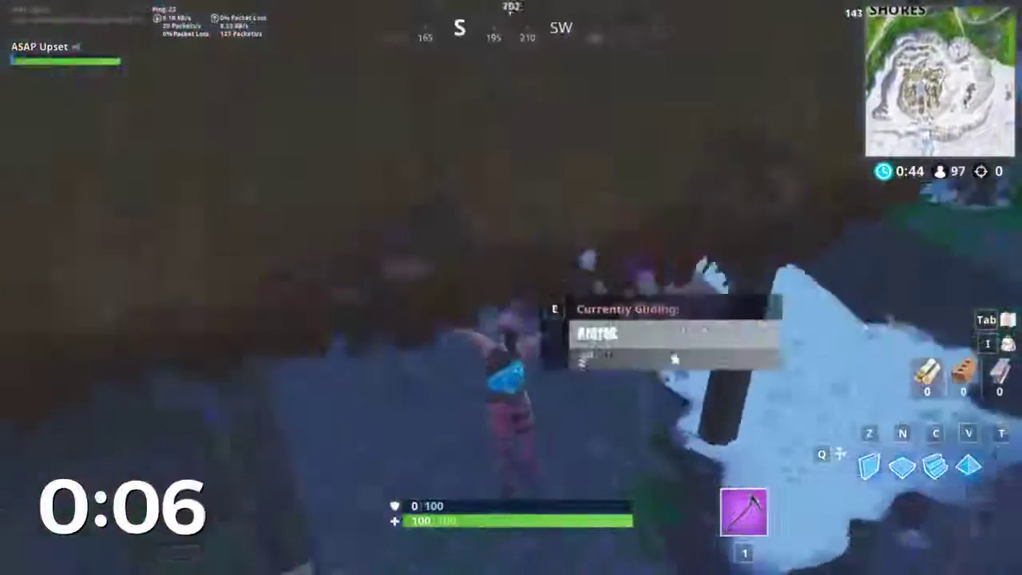
- Harvest wood from the tree with the pickaxe, then build a wooden ramp and edit it
key("e")
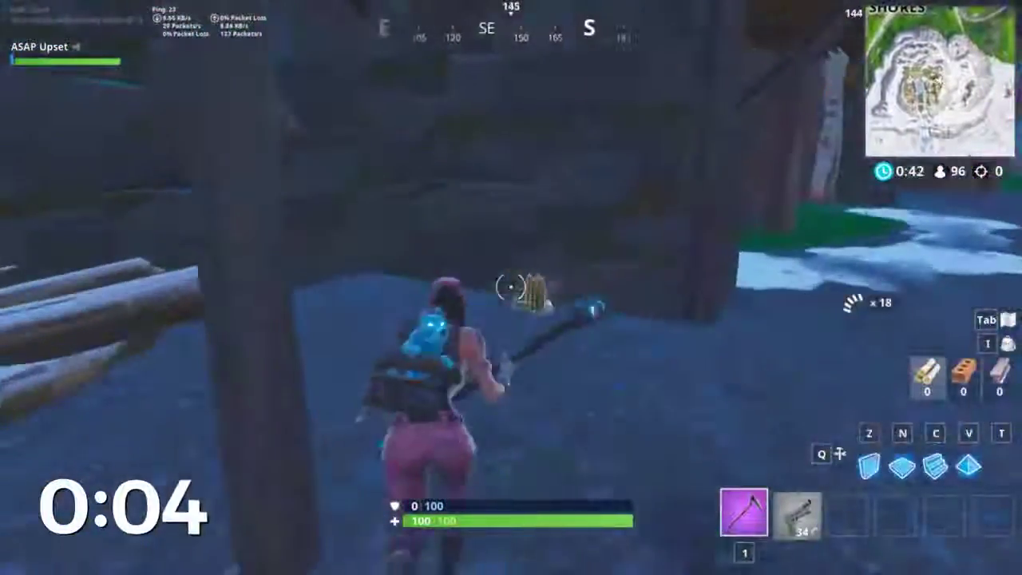
key("c")
key("1")
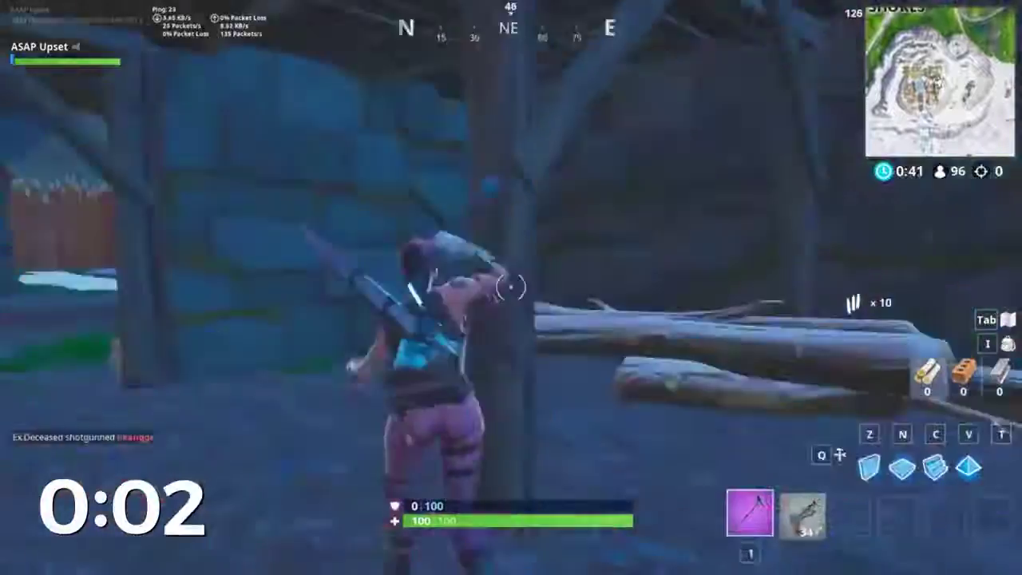
left_click(516, 286)
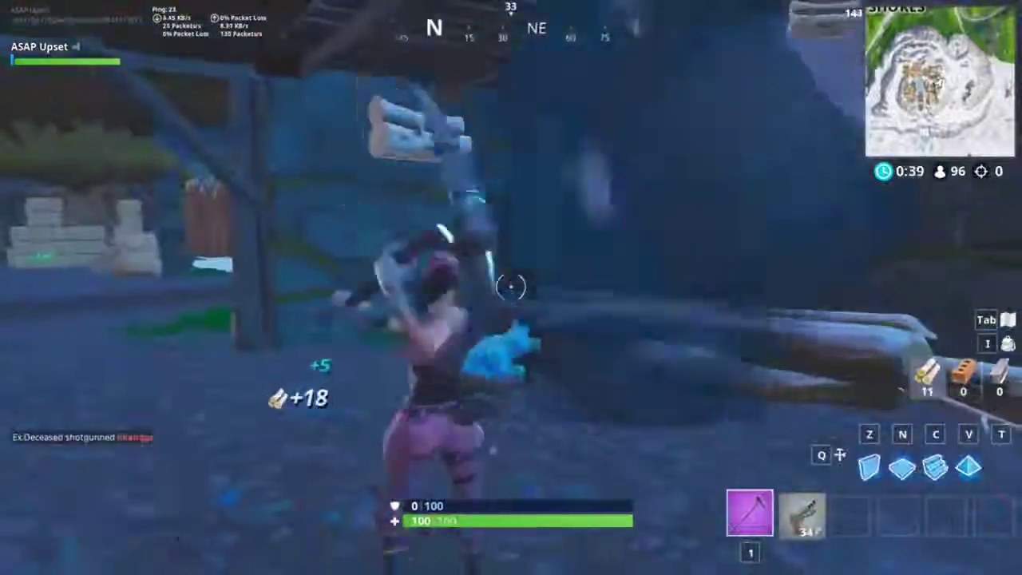
key("c")
left_click(511, 287)
key("1")
key("g")
left_click(511, 287)
key("g")
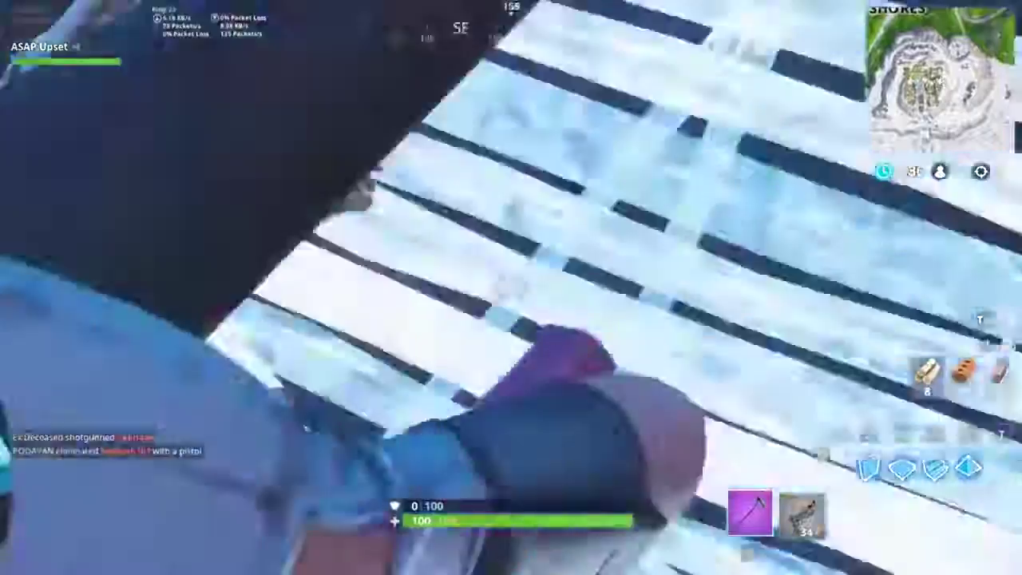
- Loot the chest, equip the shotgun and drink a shield potion
key("w")
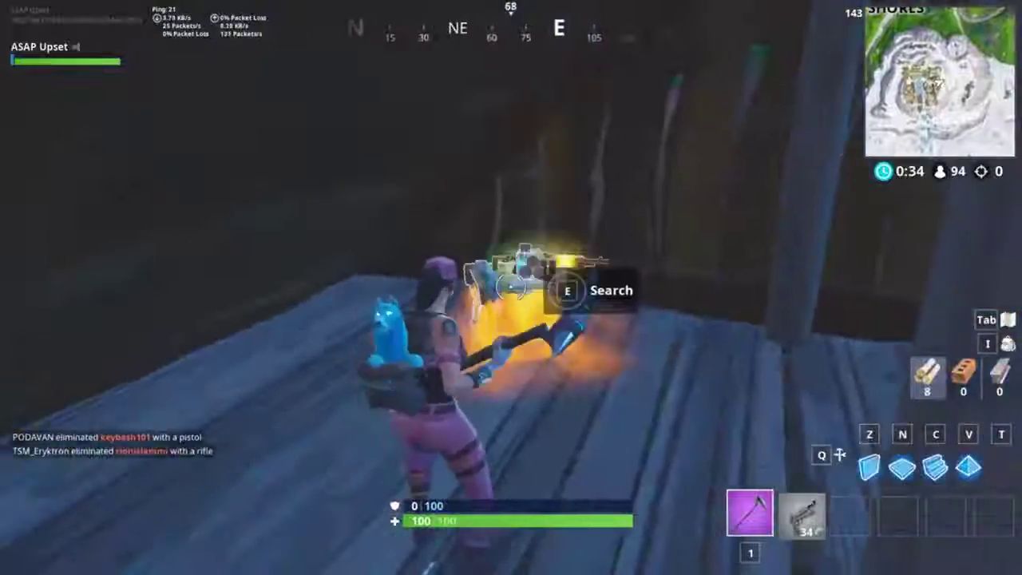
key("e")
key("e")
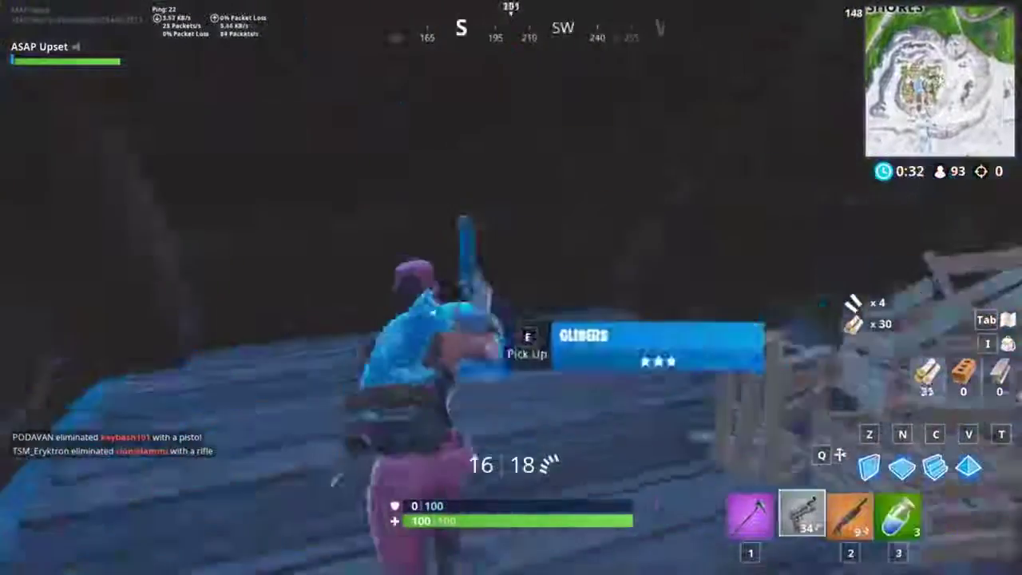
key("e")
key("2")
key("3")
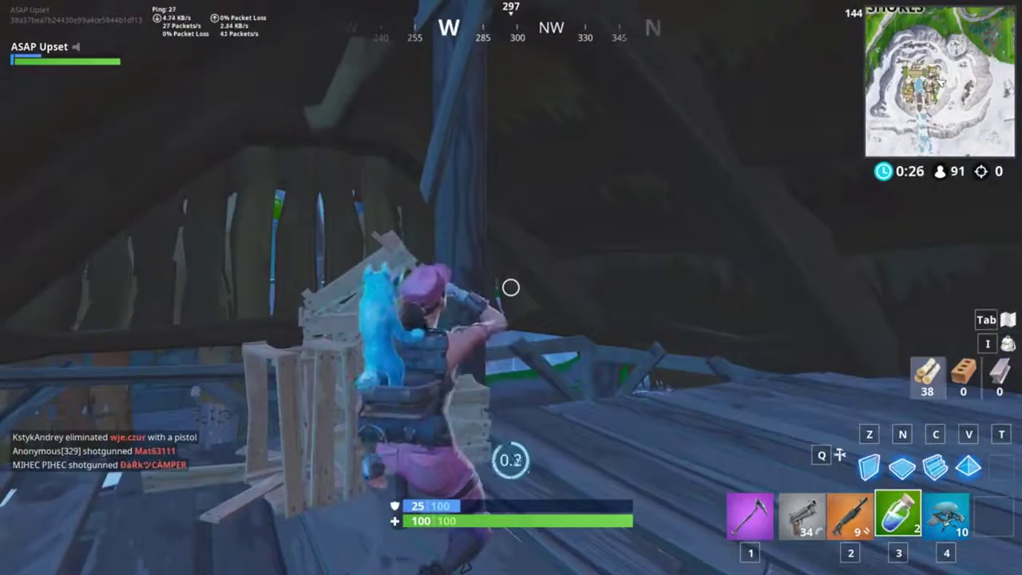
- Run toward the huts and shoot the enemy by the tree, then reload the shotgun
key("w")
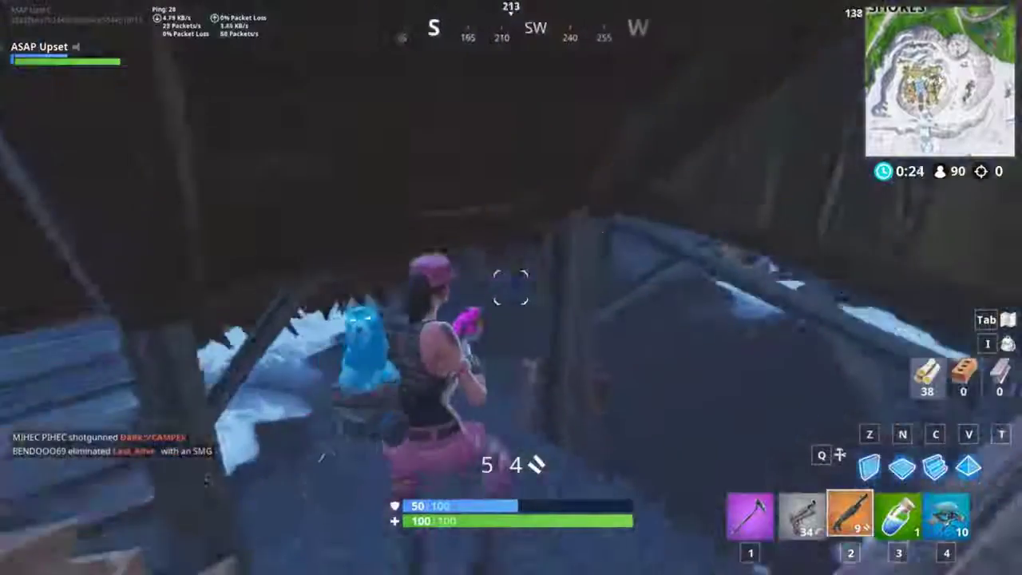
key("w")
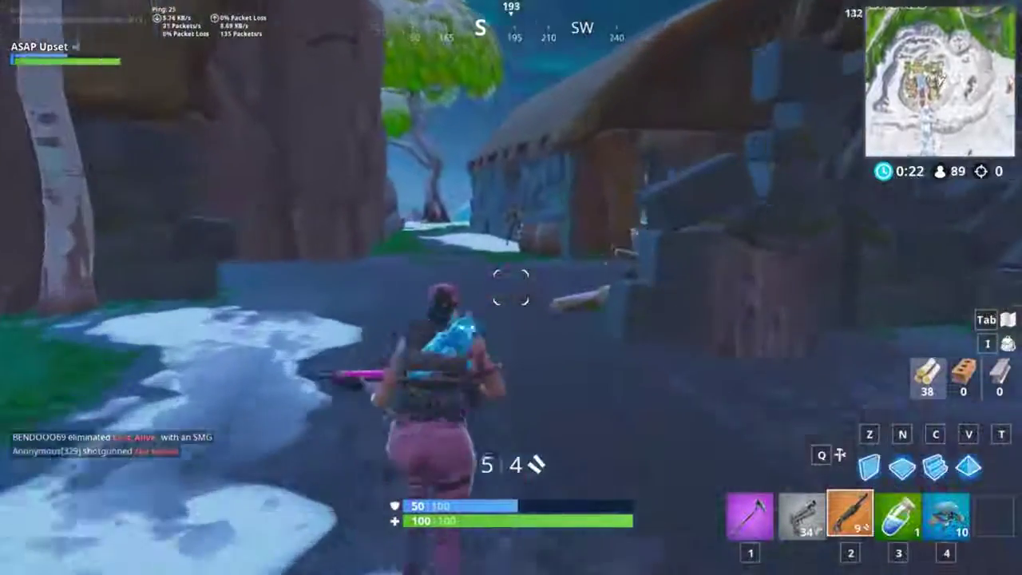
key("w")
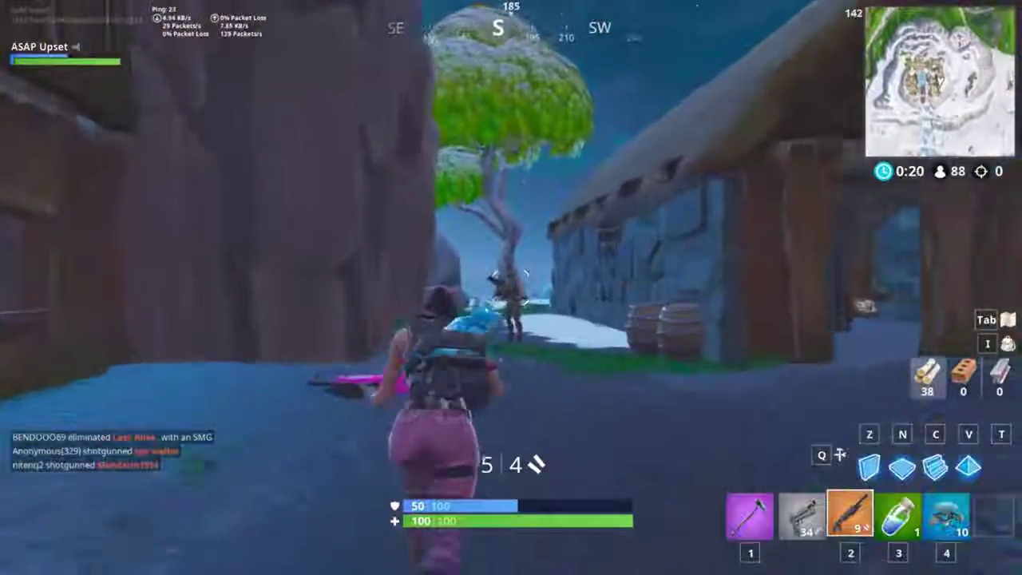
key("w")
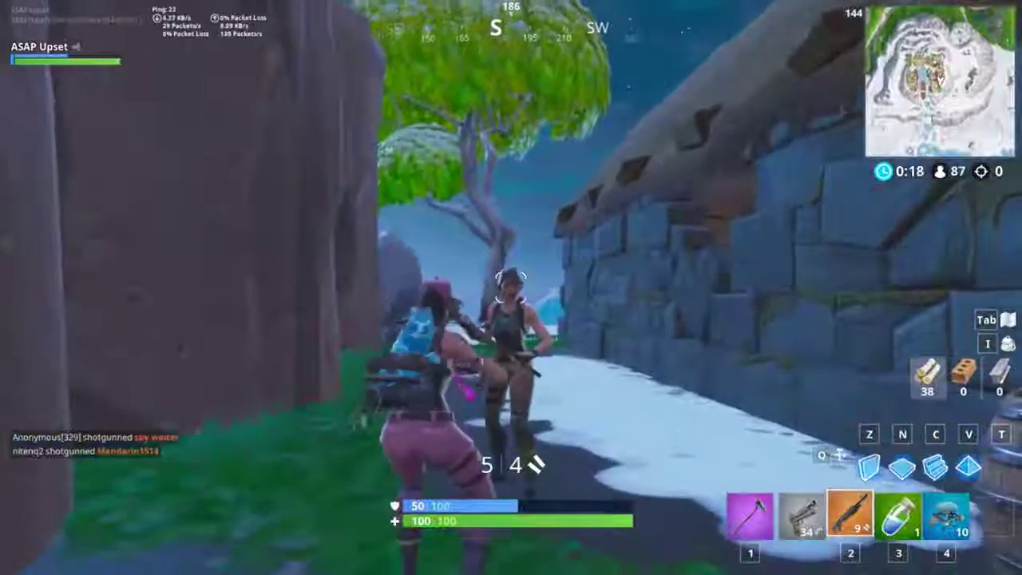
left_click(511, 288)
key("r")
- Collect the dropped materials and shells in the wooden hut and pick up the green weapon
key("w")
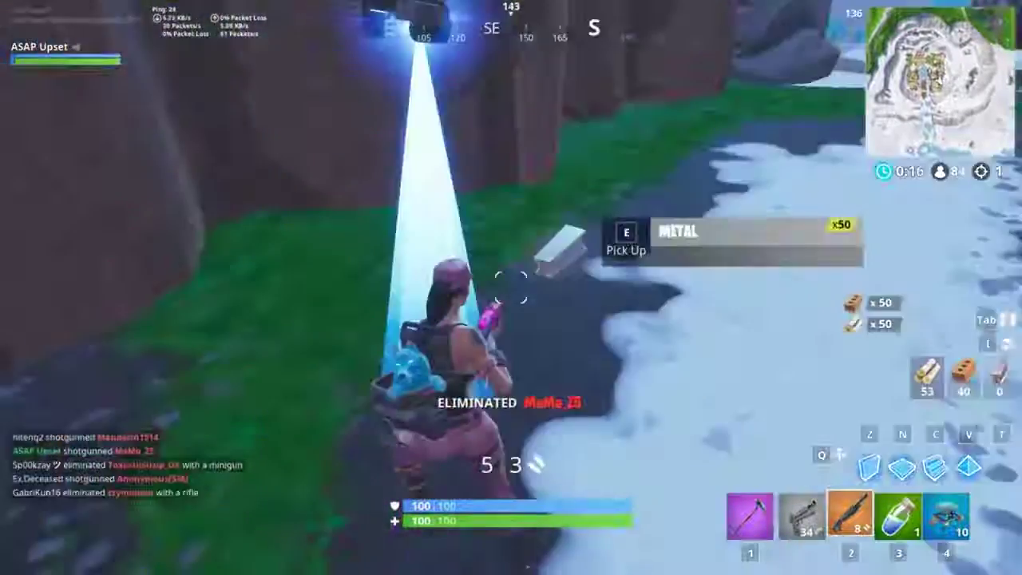
key("w")
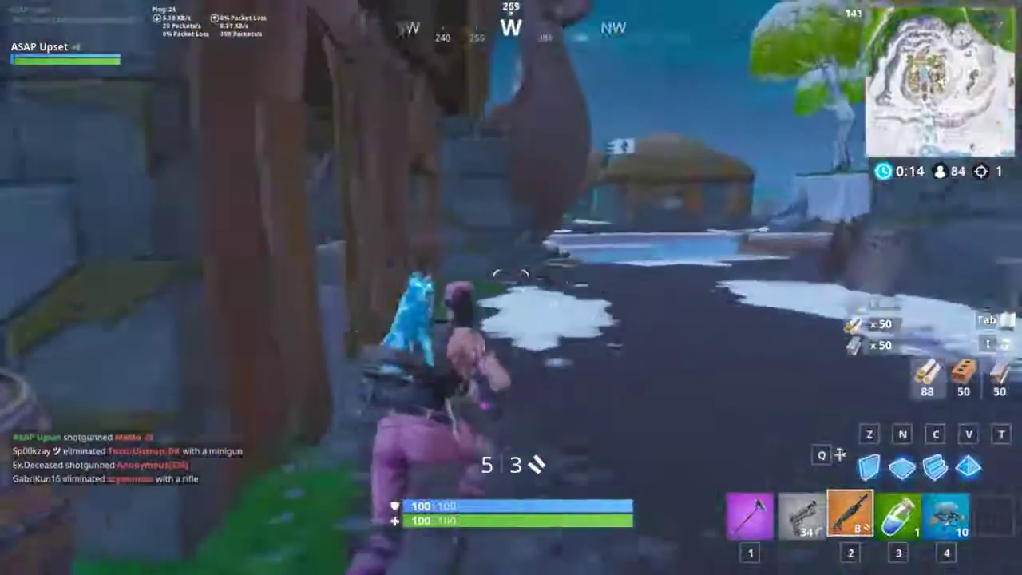
key("w")
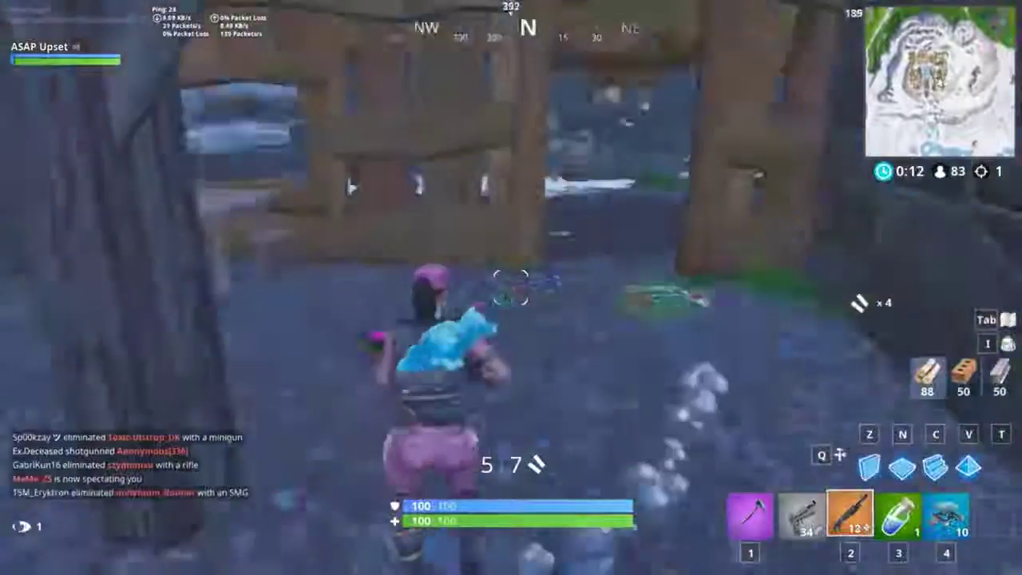
key("e")
- Eliminate the approaching enemy with shotgun and SMG fire, then collect the dropped materials
key("w")
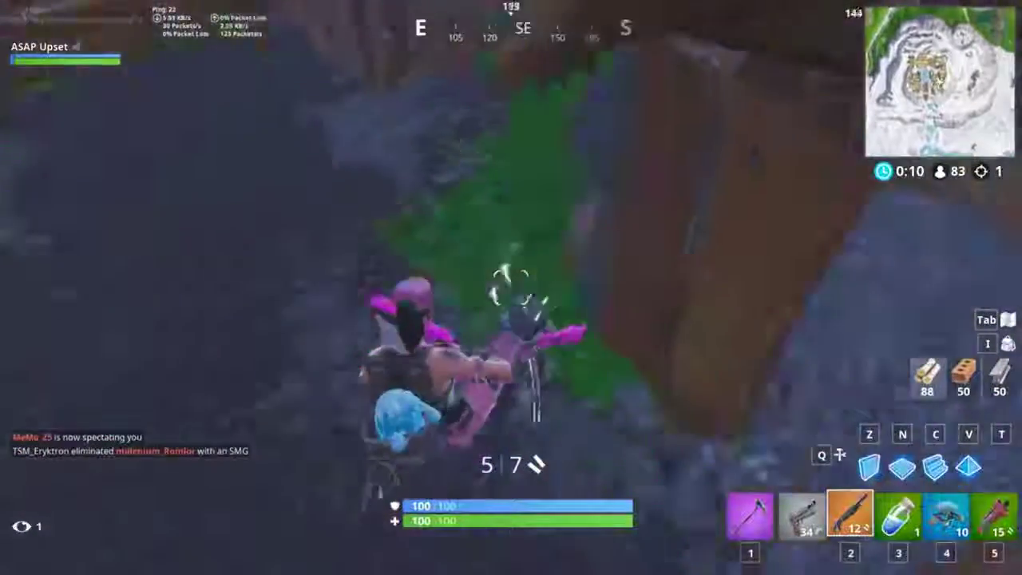
left_click(511, 288)
key("w")
key("space")
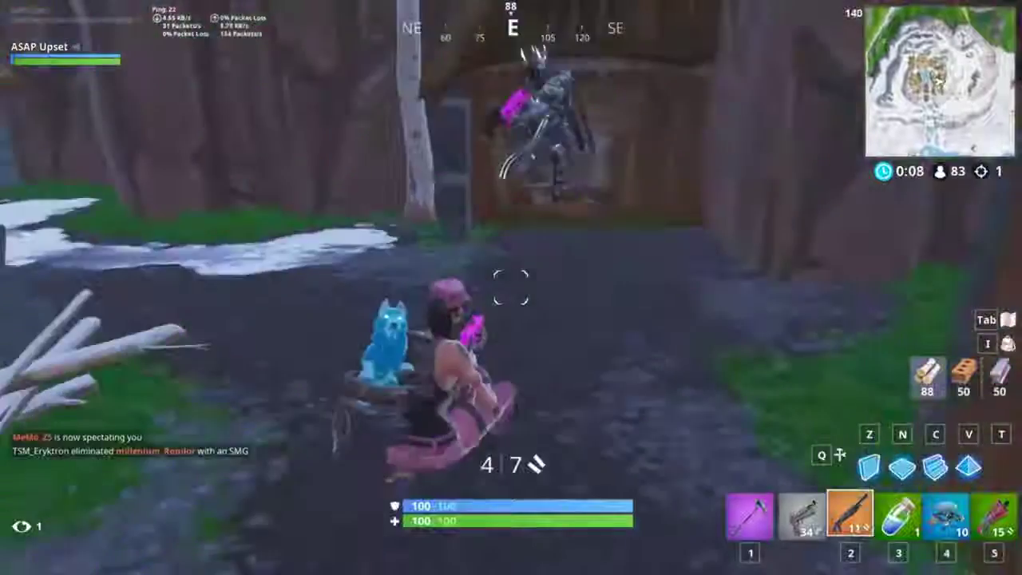
left_click(511, 287)
scroll(511, 287, "up", 1)
key("space")
key("w")
left_click(511, 288)
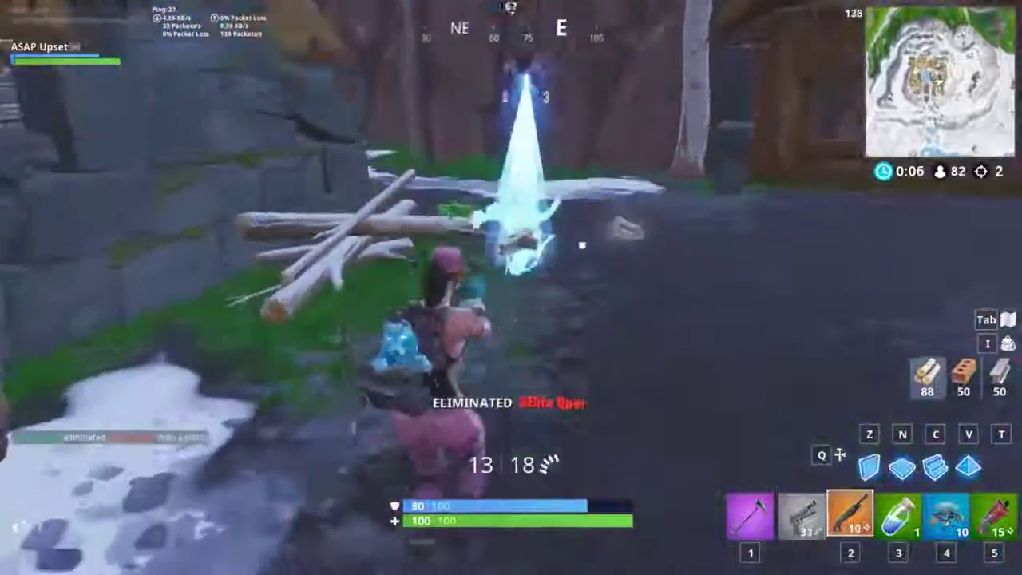
scroll(511, 287, "down", 1)
key("w")
key("r")
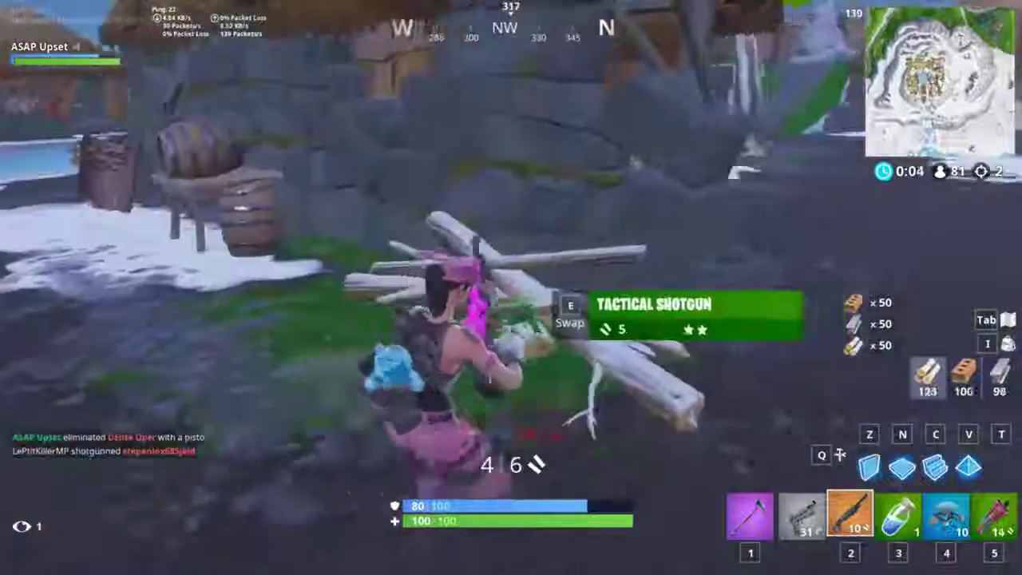
- Move the Tactical Shotgun to a different inventory slot and return to play
key("Tab")
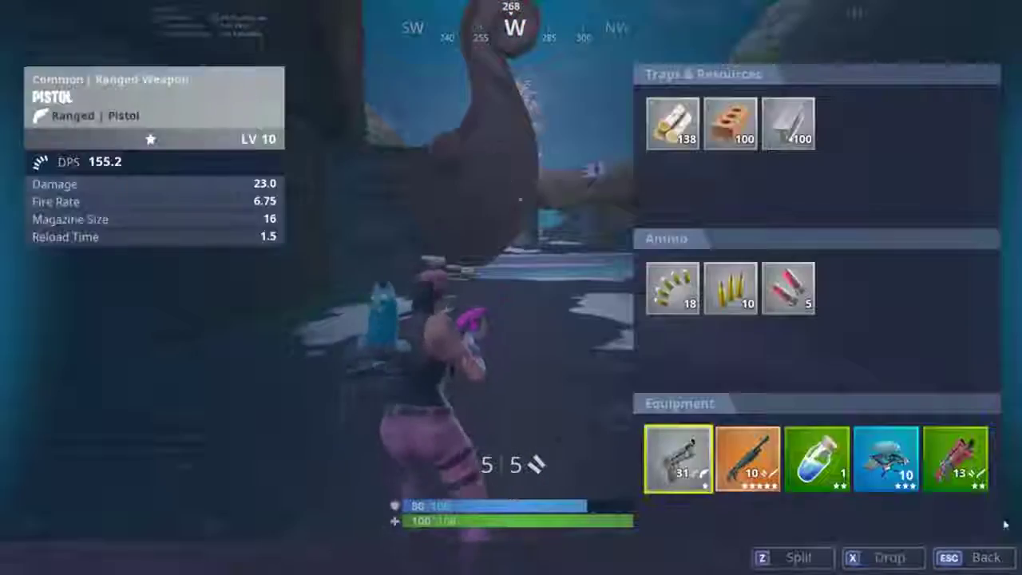
left_click_drag(956, 459, 817, 463)
key("Tab")
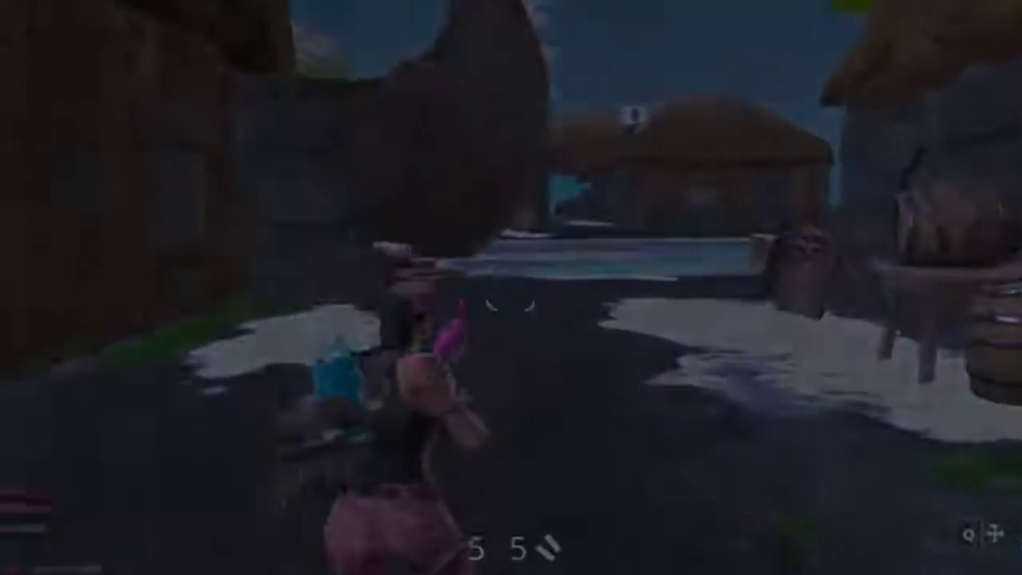